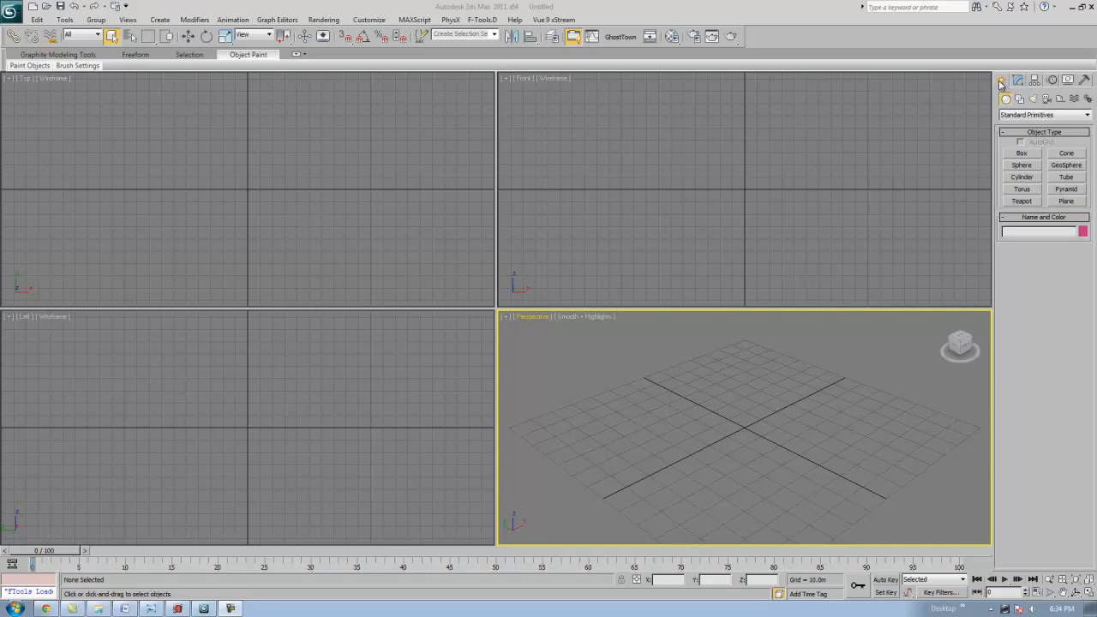
- Place an American Elm from the AEC Extended Foliage objects near the grid origin in the Perspective view
left_click(1010, 115)
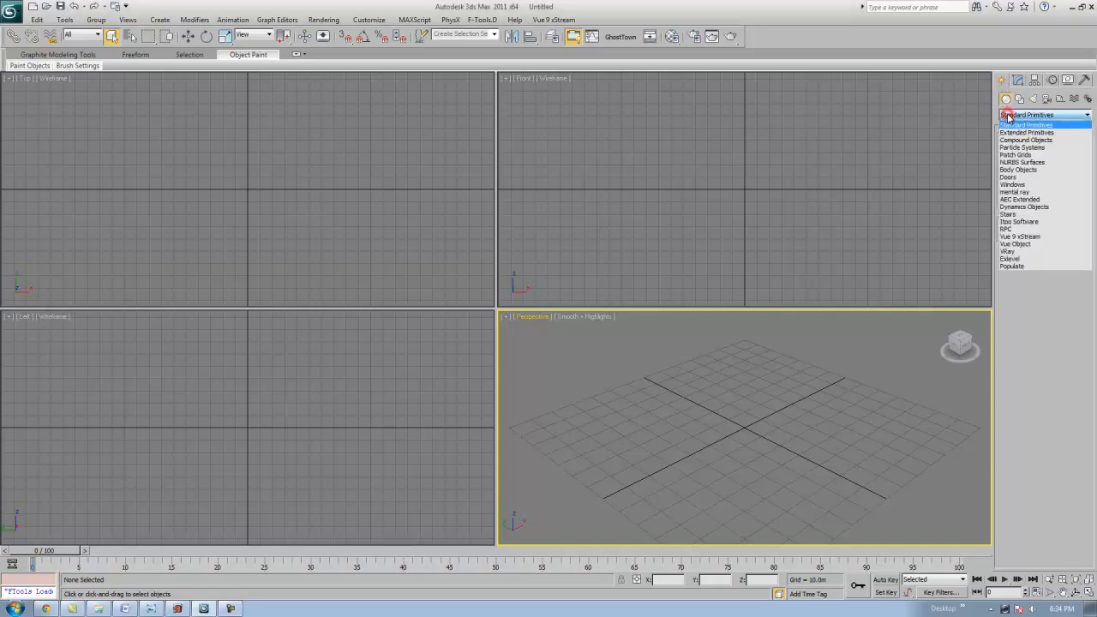
left_click(1021, 199)
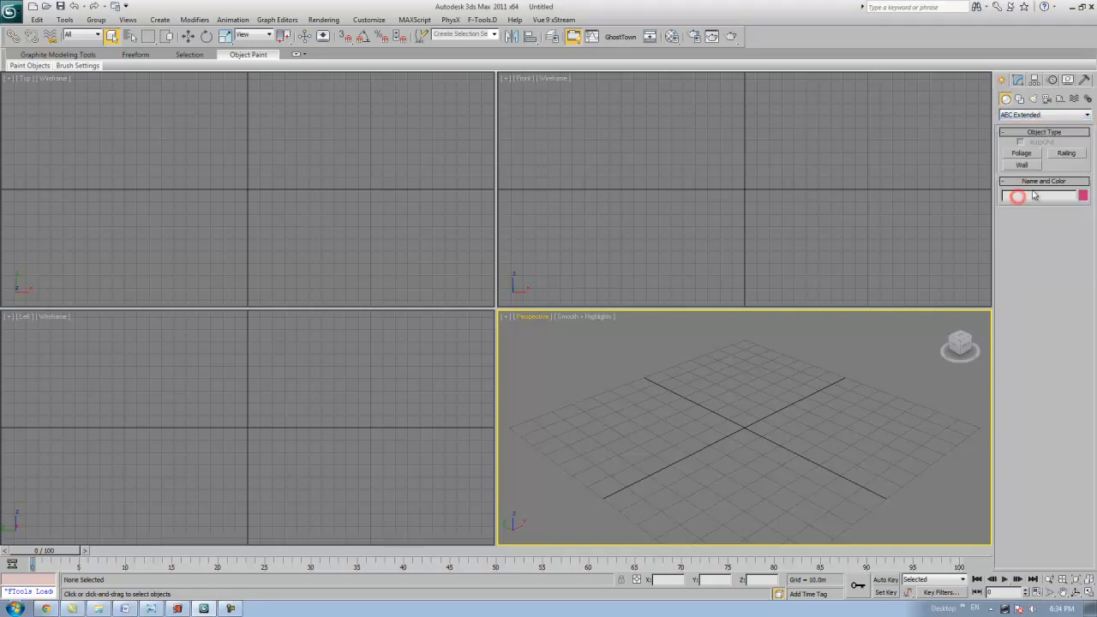
left_click(1022, 154)
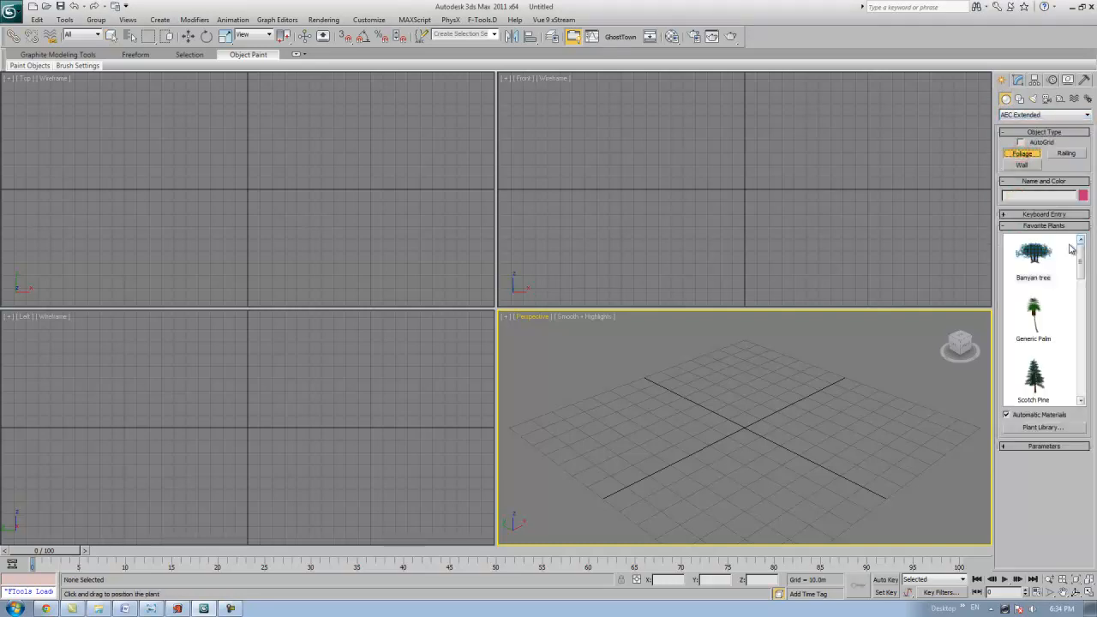
left_click_drag(1081, 257, 1080, 314)
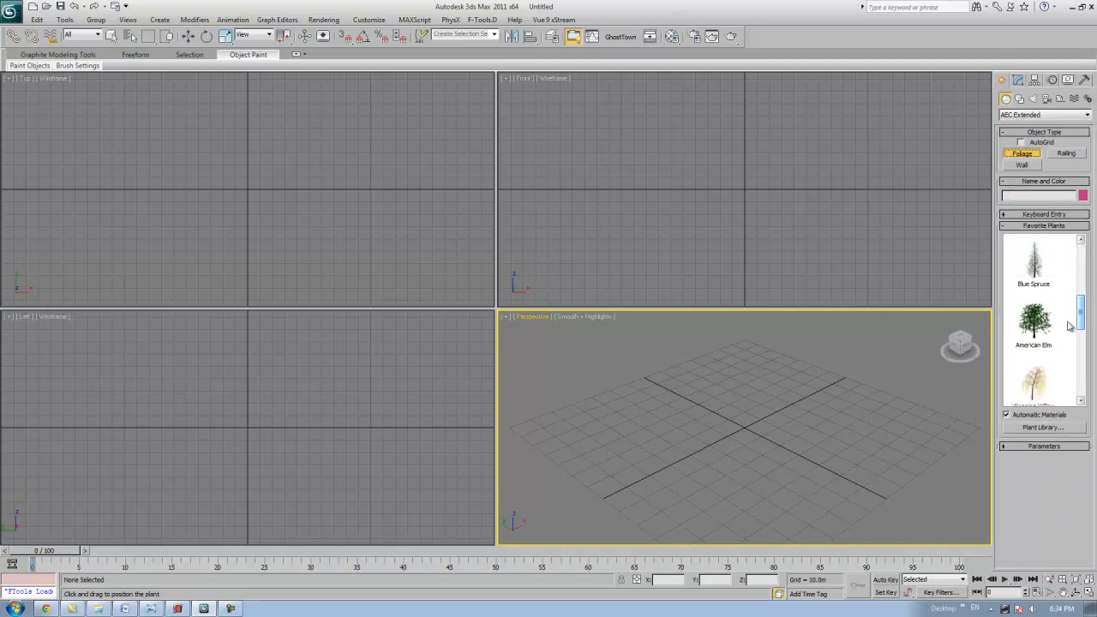
left_click(1034, 322)
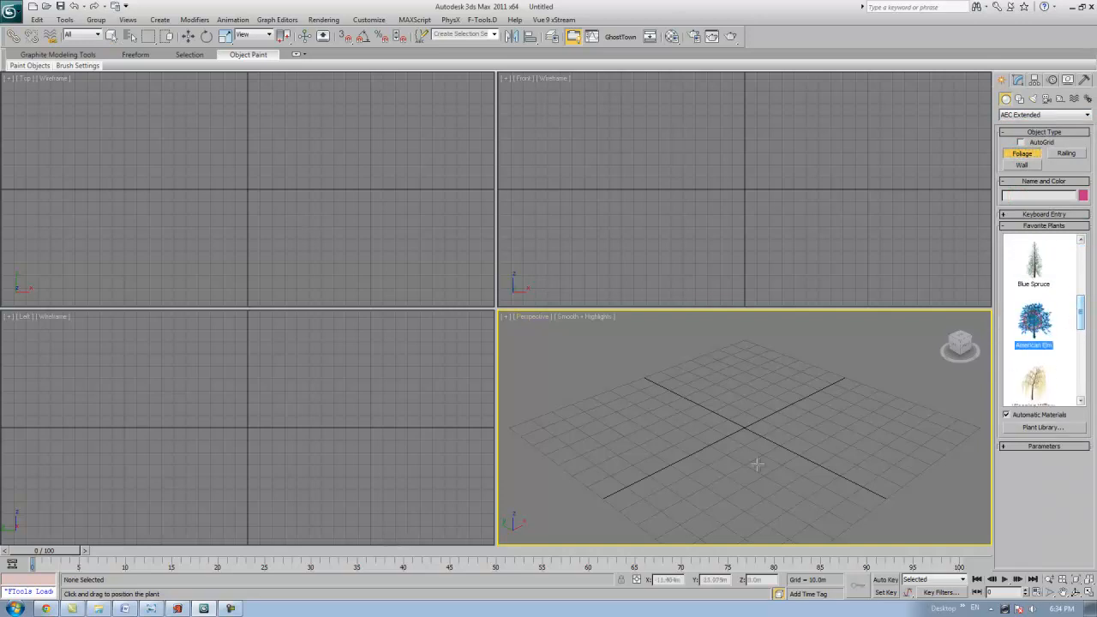
left_click(770, 441)
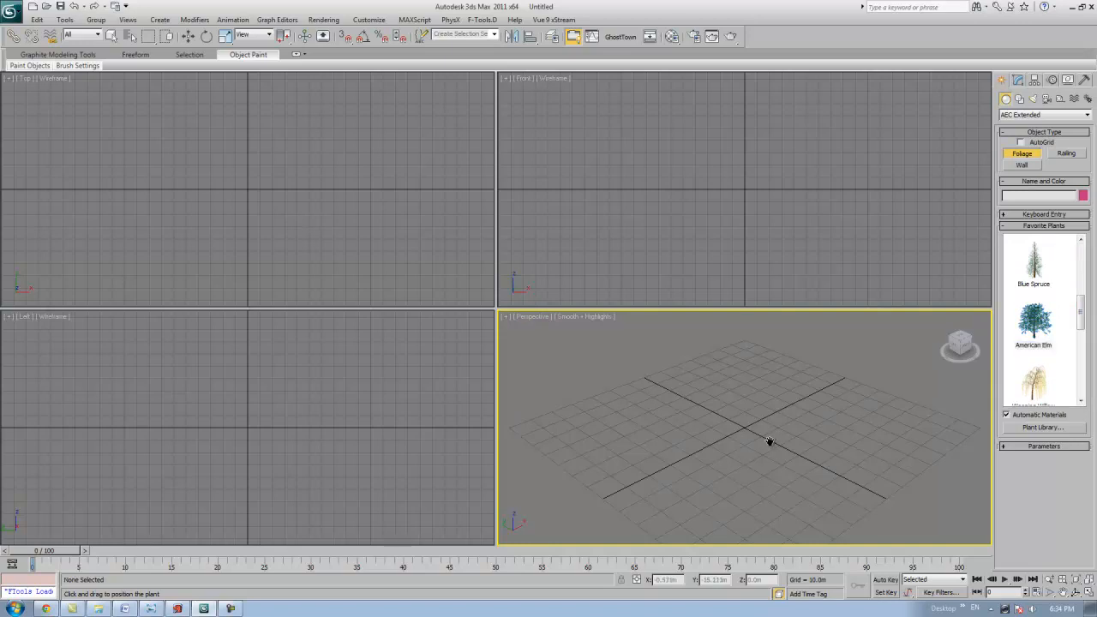
left_click(712, 427)
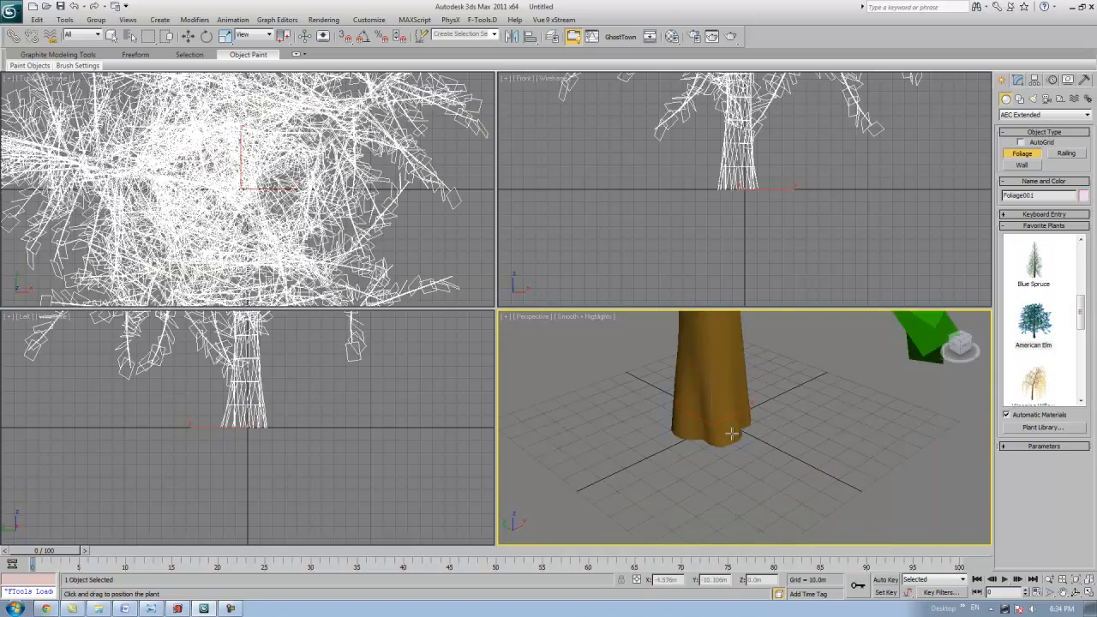
- Create a small mental ray mr Proxy object on the ground beside the elm tree
key("alt+w")
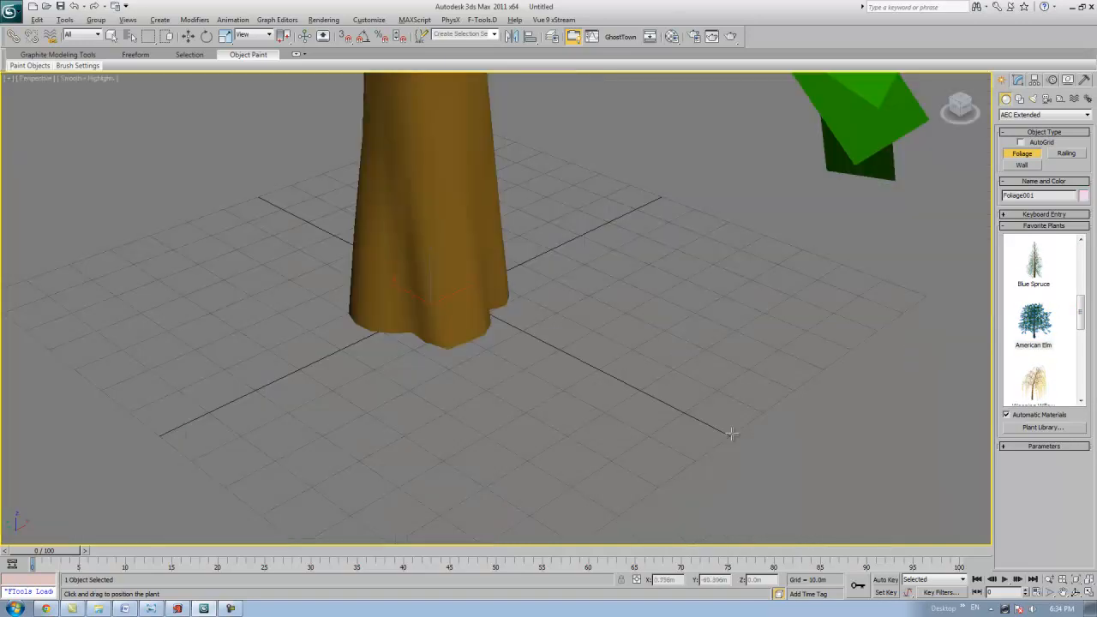
key("z")
middle_click_drag(562, 327, 449, 264)
scroll(480, 265, "up", 1)
middle_click_drag(524, 265, 431, 265)
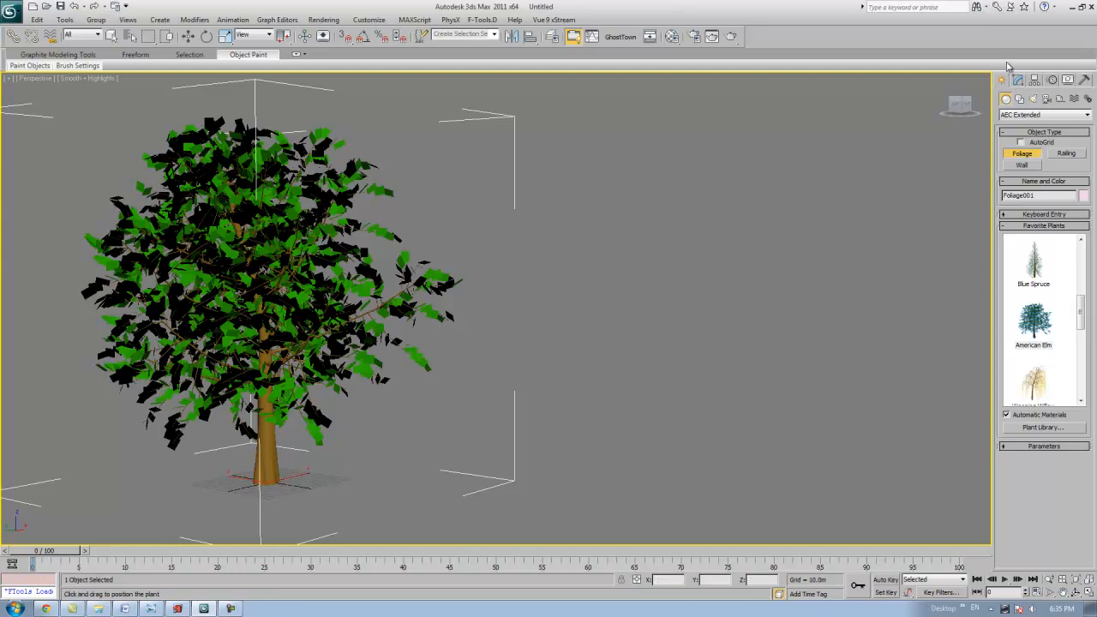
left_click(1039, 115)
left_click(1029, 194)
left_click(1024, 153)
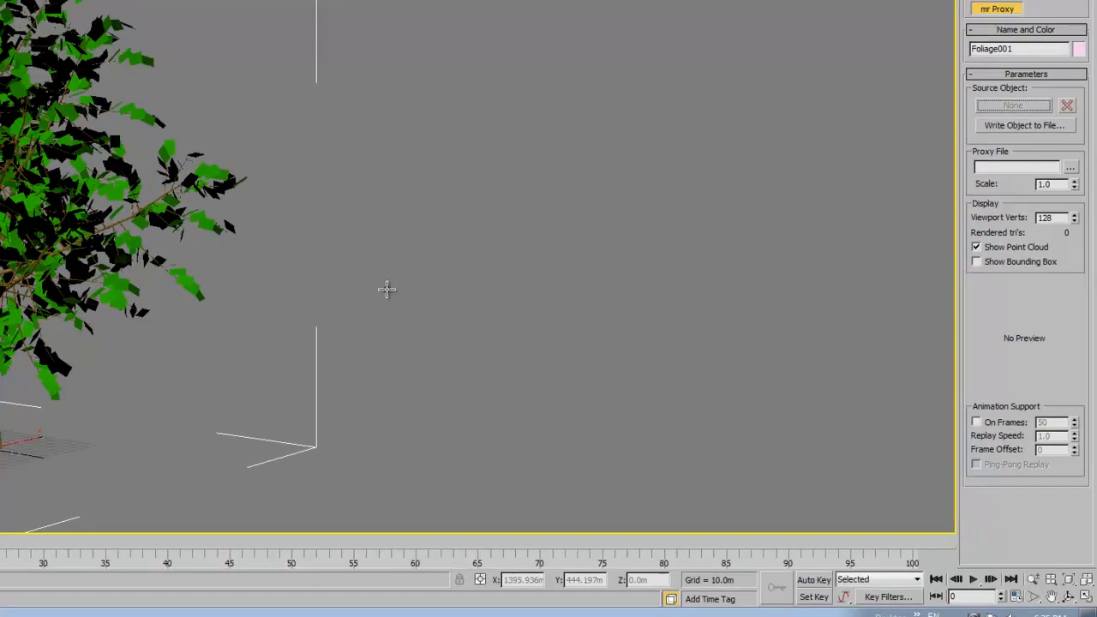
middle_click_drag(387, 290, 457, 292)
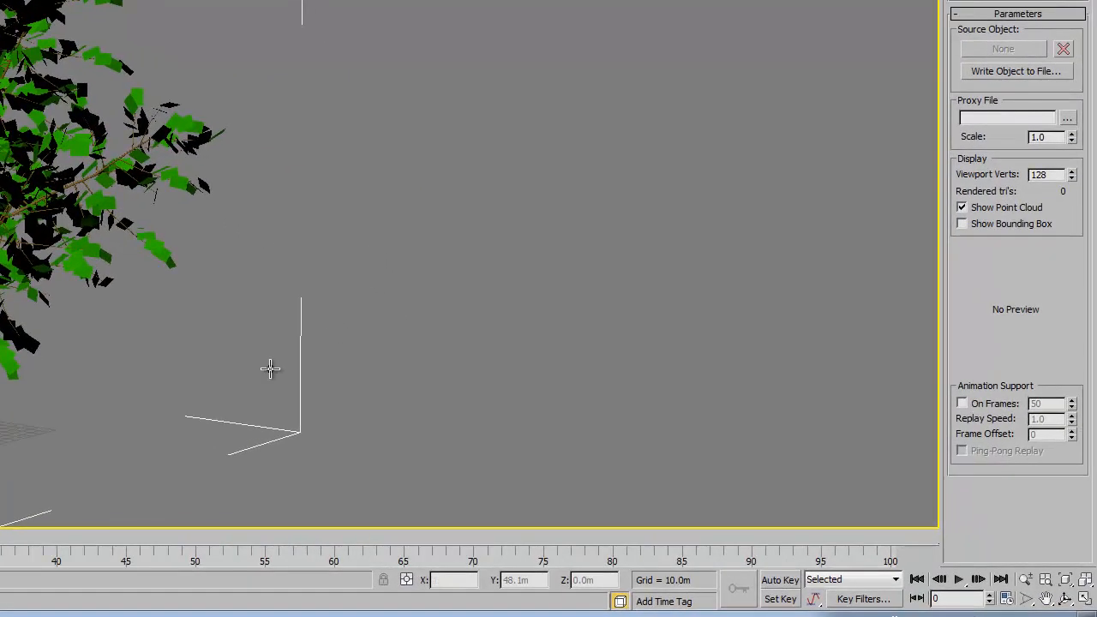
middle_click_drag(403, 371, 399, 360)
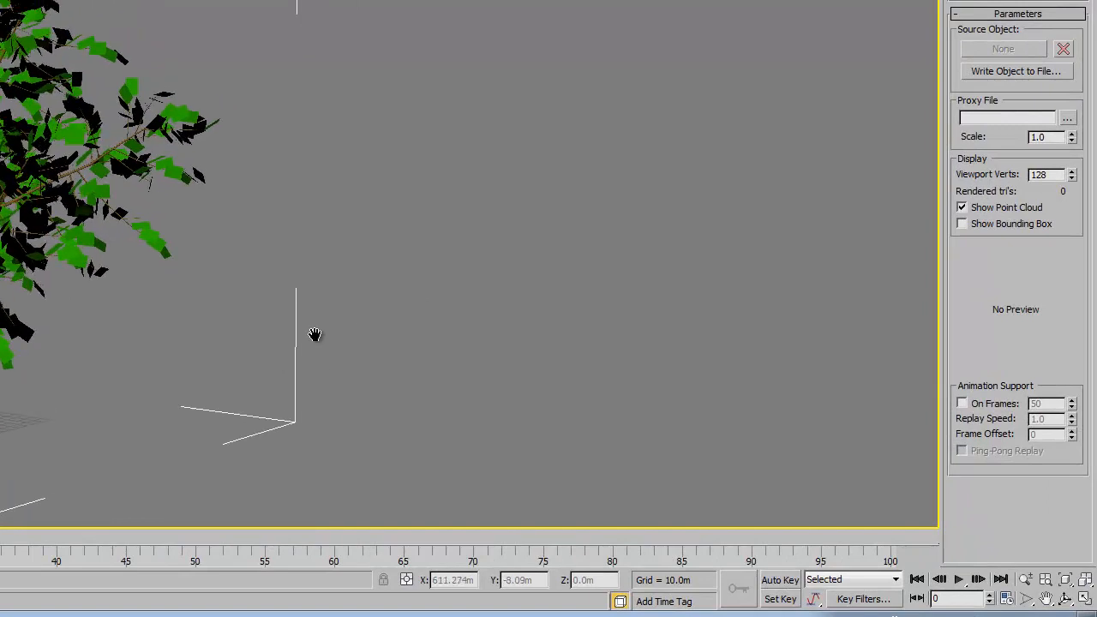
middle_click_drag(316, 334, 277, 337)
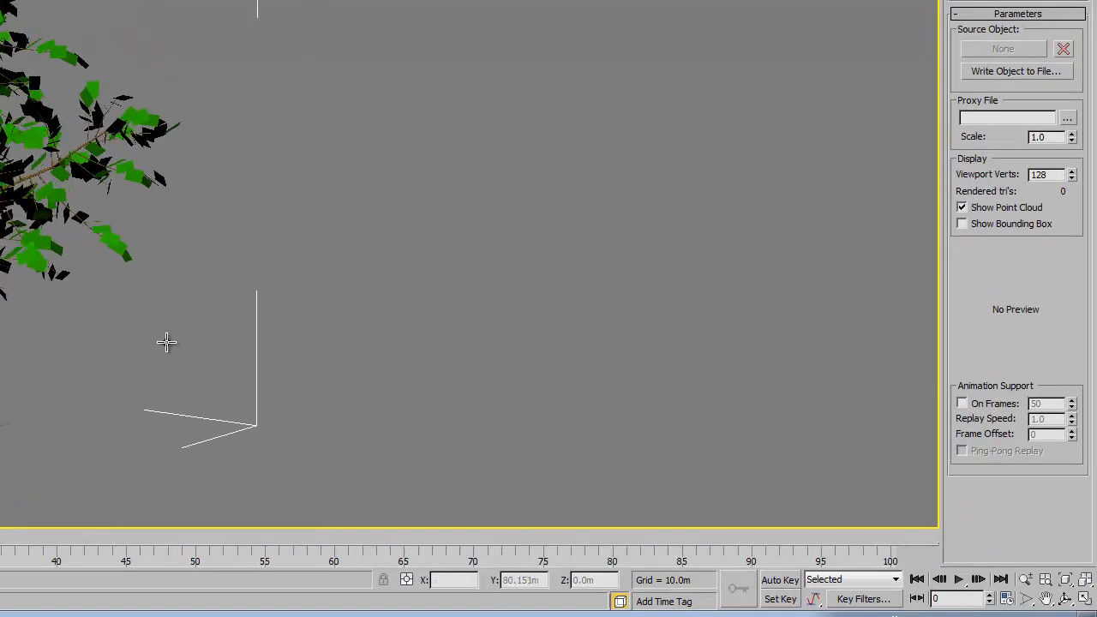
left_click_drag(234, 350, 349, 335)
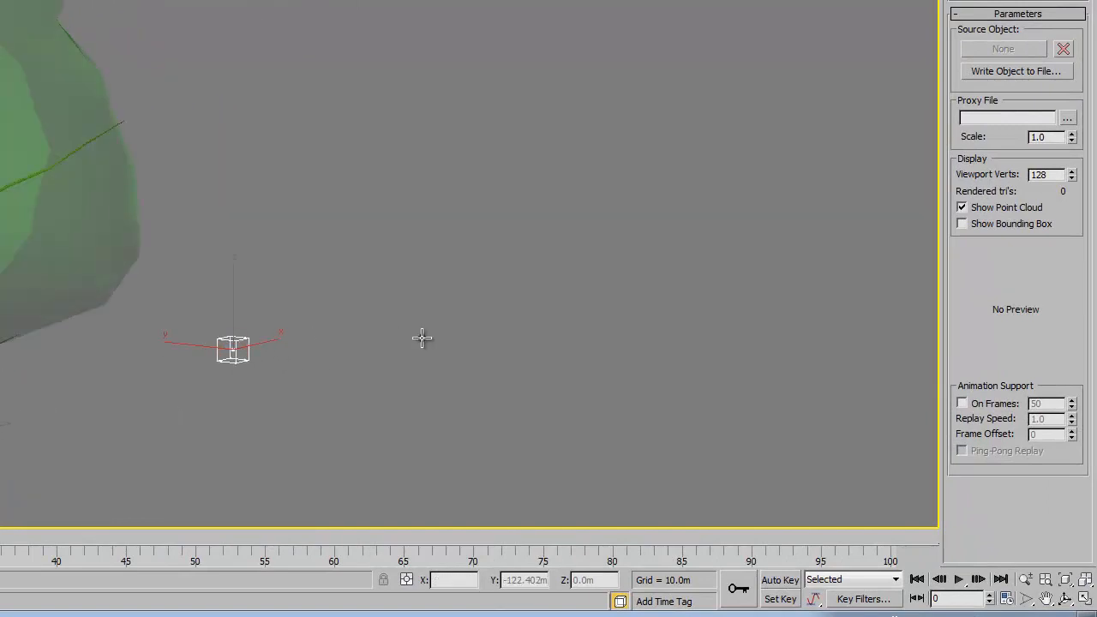
middle_click_drag(262, 350, 224, 351)
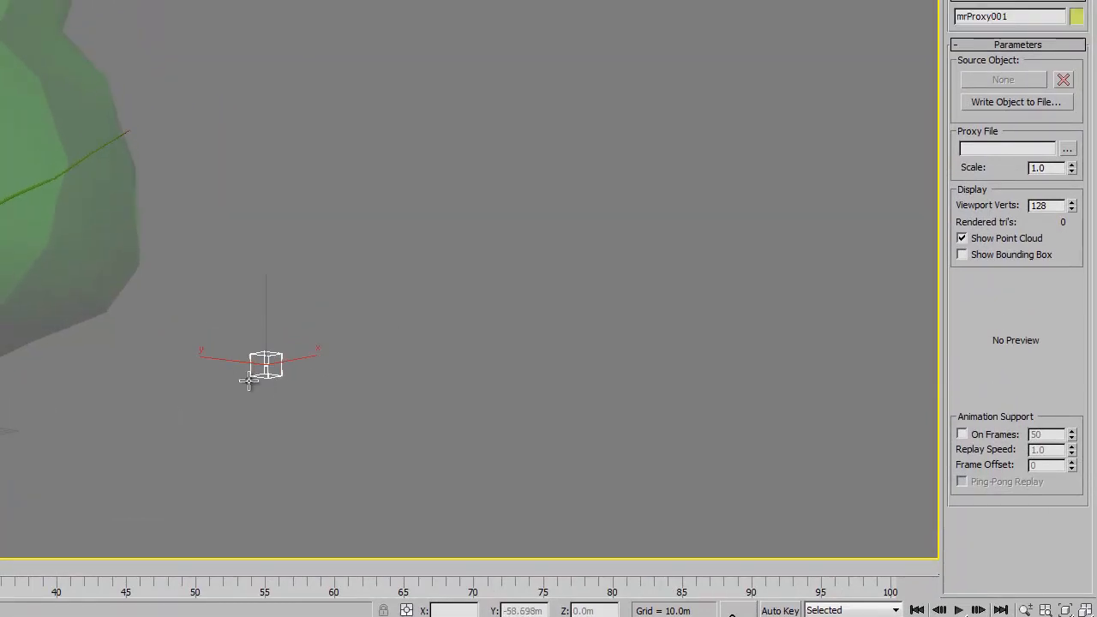
- Assign the elm tree as the source object of the mr Proxy
left_click(978, 52)
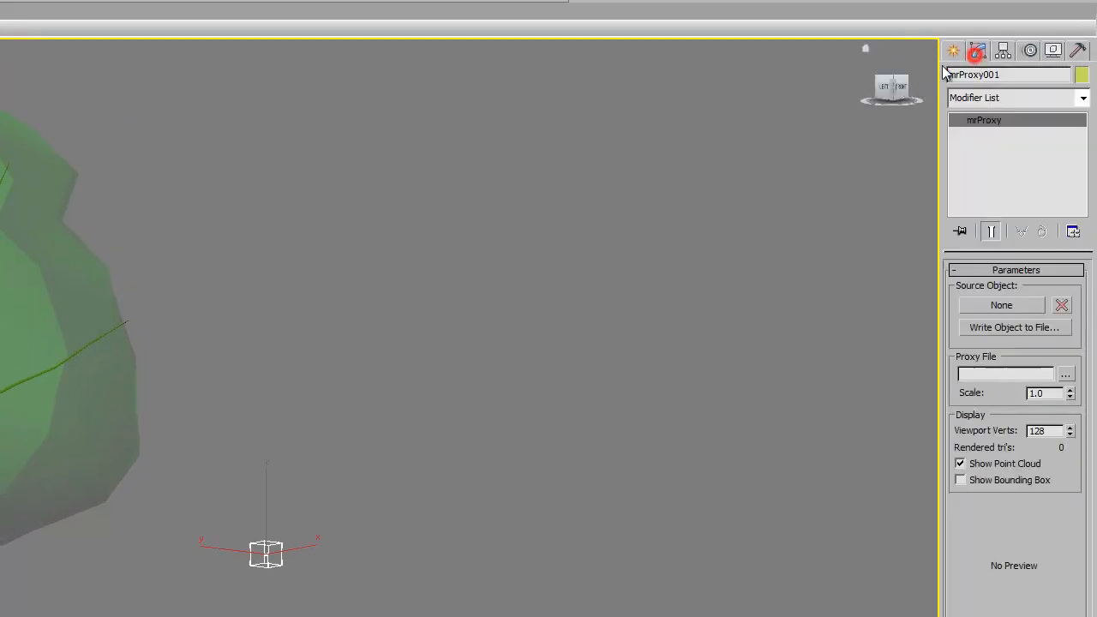
left_click(1002, 306)
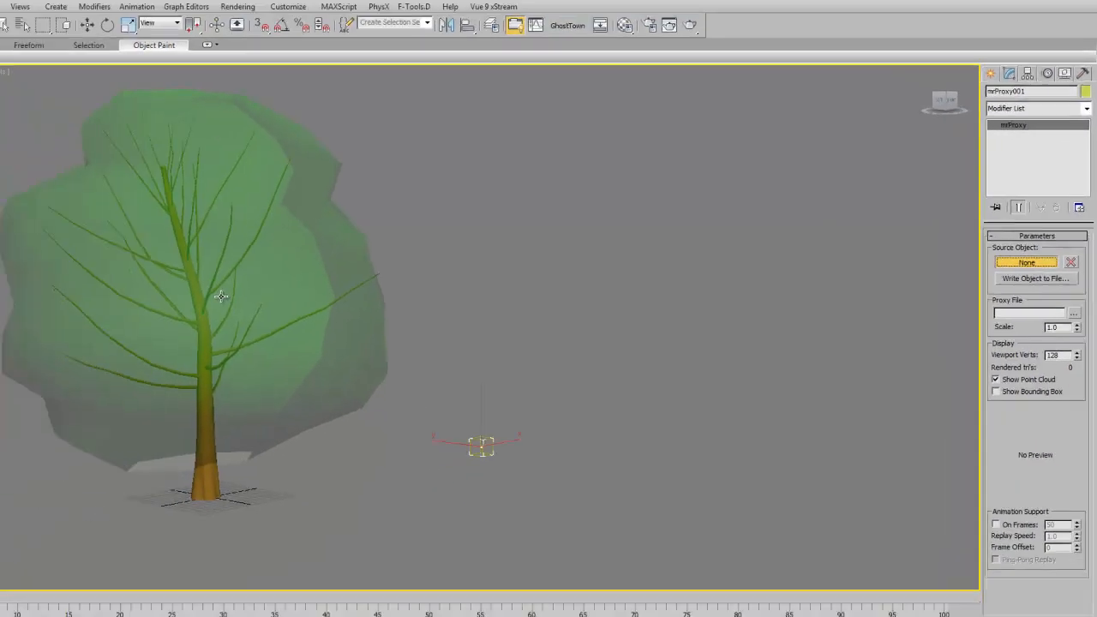
left_click(308, 281)
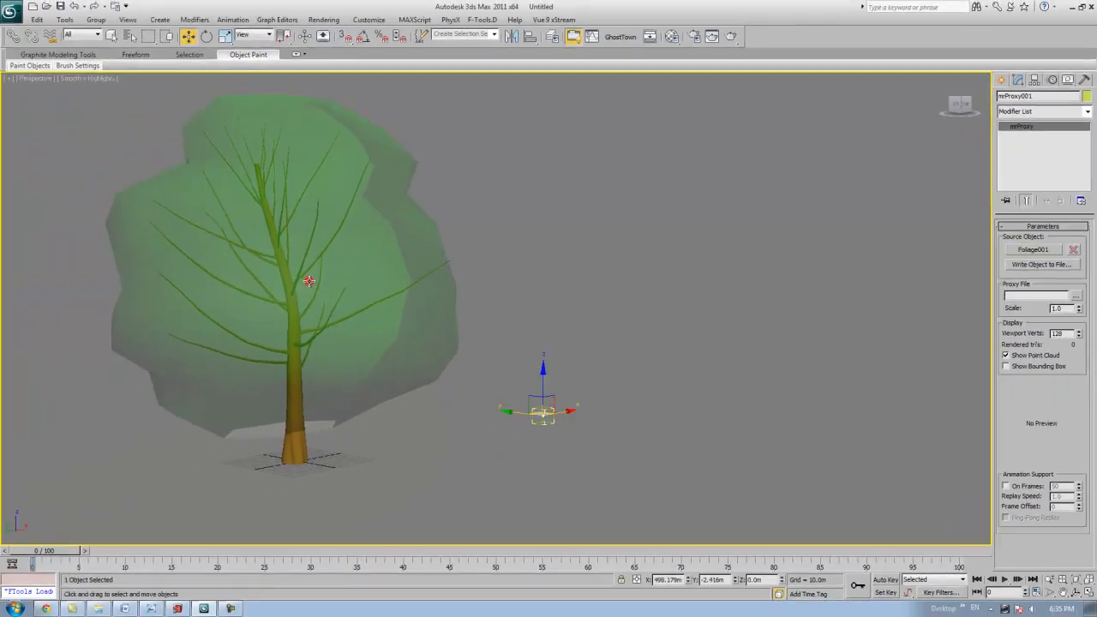
- Begin writing the proxy's source object to file and open the mrProxy folder on the Desktop as destination
left_click(1037, 266)
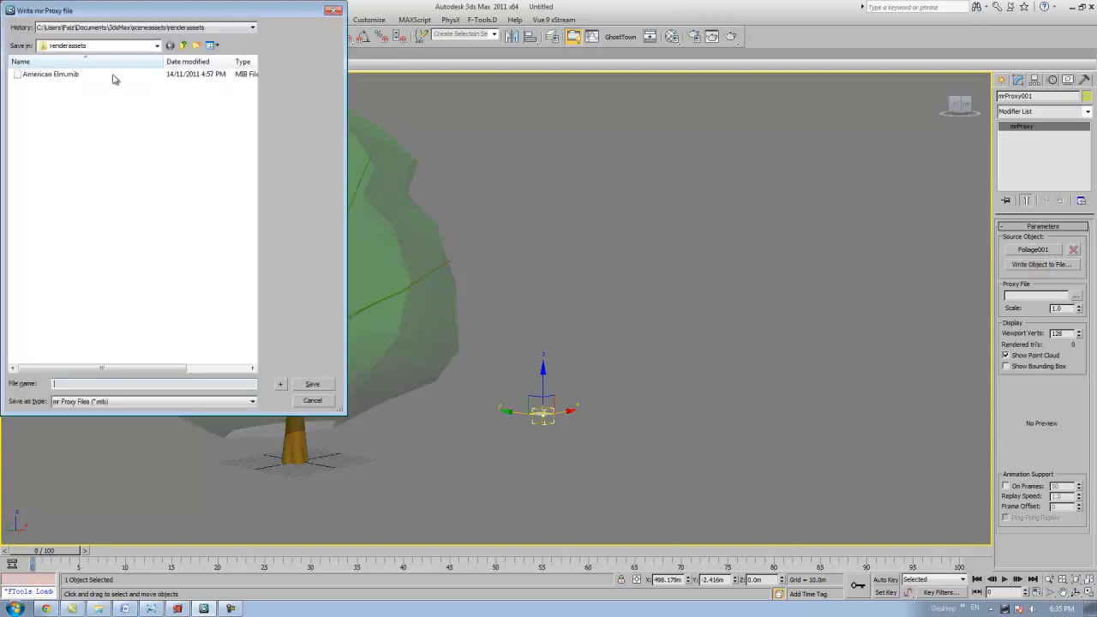
left_click(156, 45)
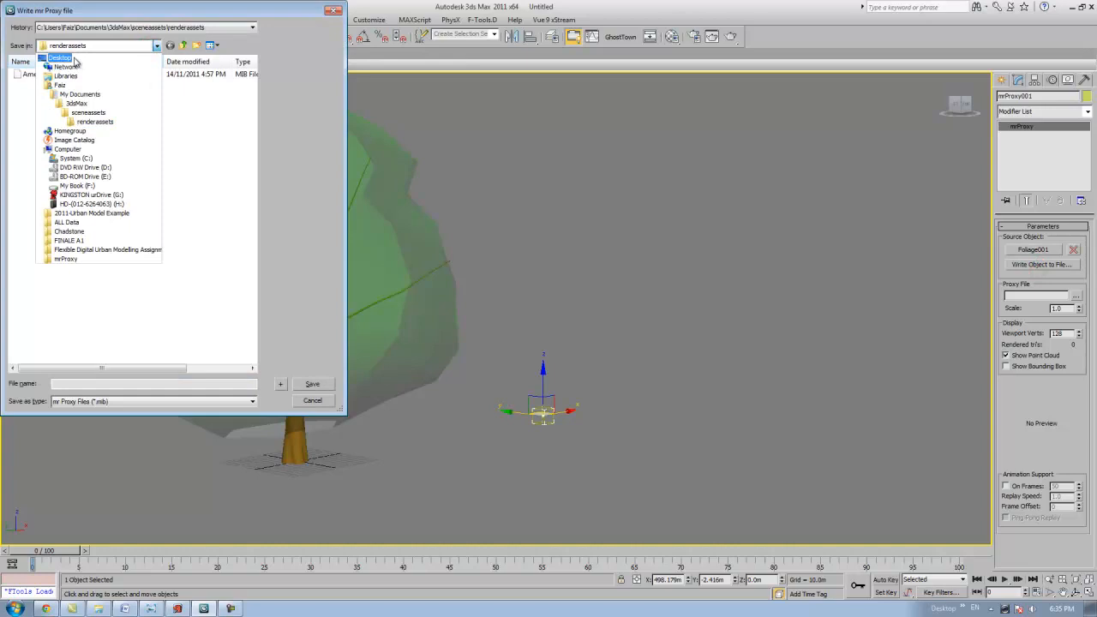
left_click(75, 58)
left_click(244, 113)
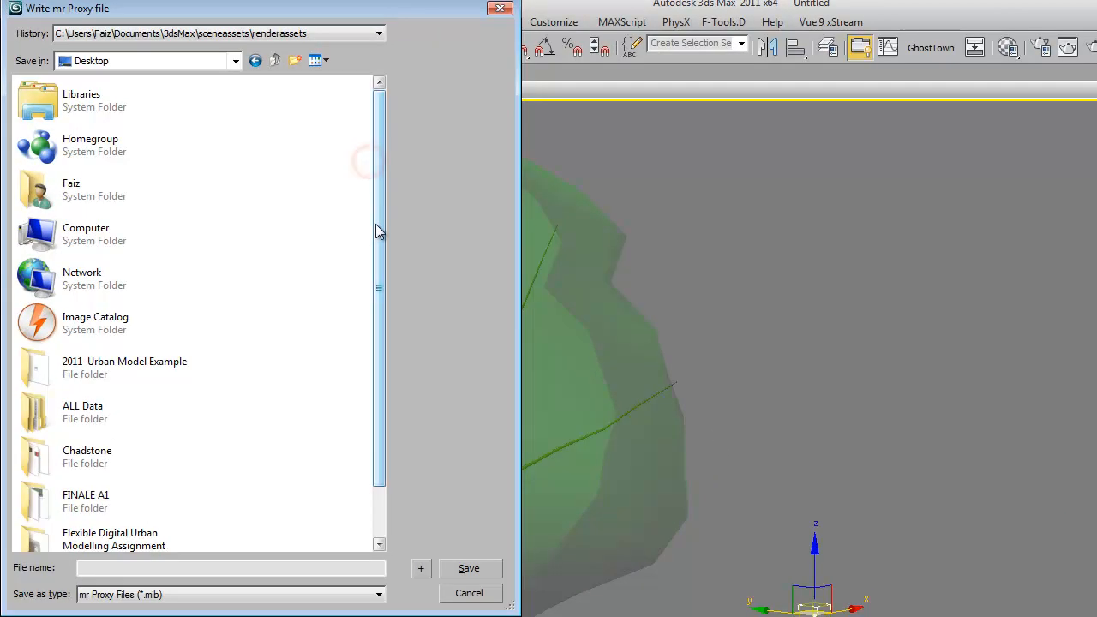
left_click_drag(378, 238, 380, 331)
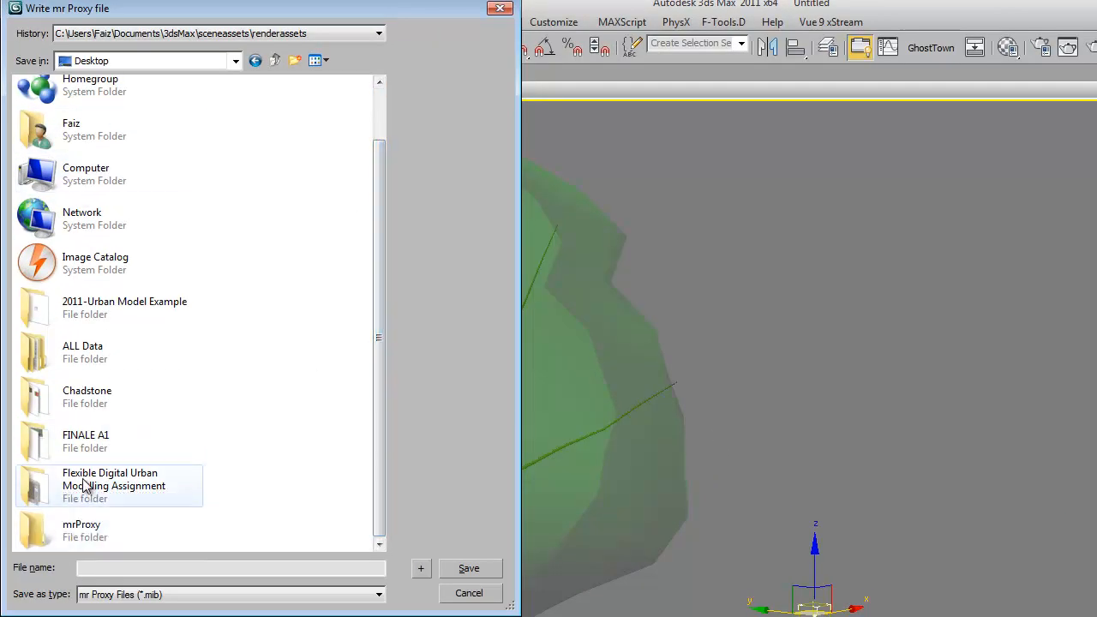
left_click(74, 529)
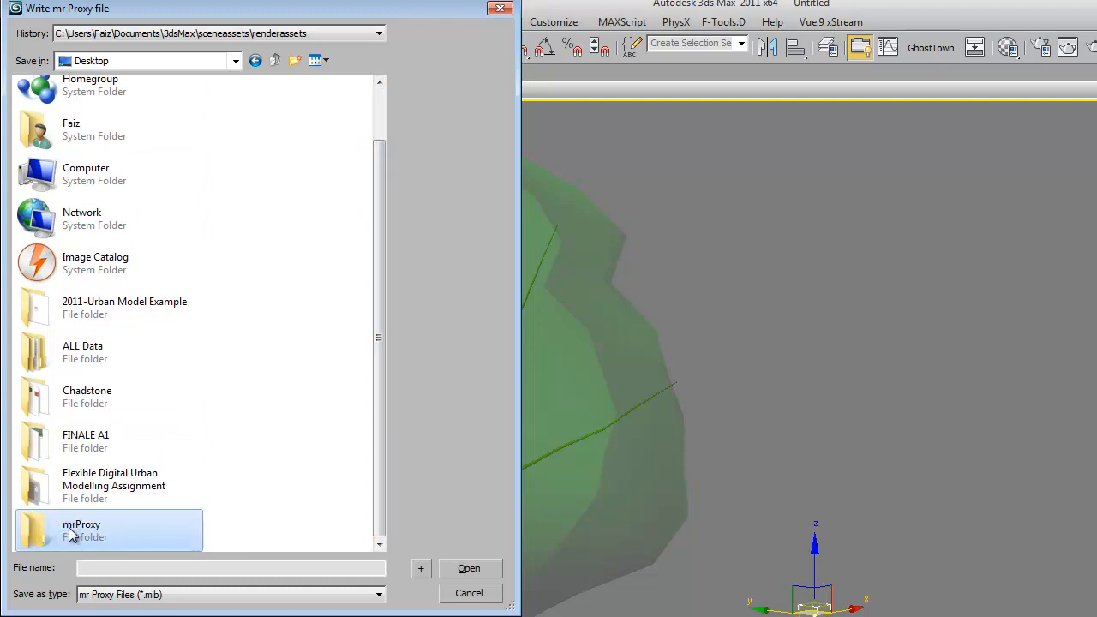
double_click(71, 529)
- Save the mr Proxy file as Tree01, writing the geometry of the current frame with the default preview options
left_click(149, 568)
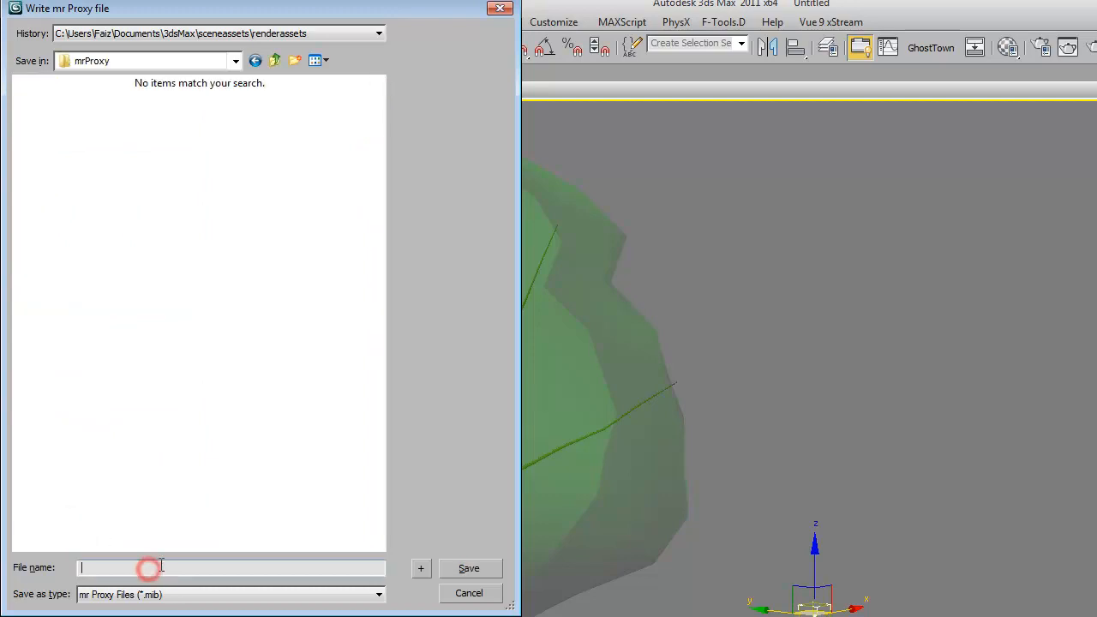
type("Tree")
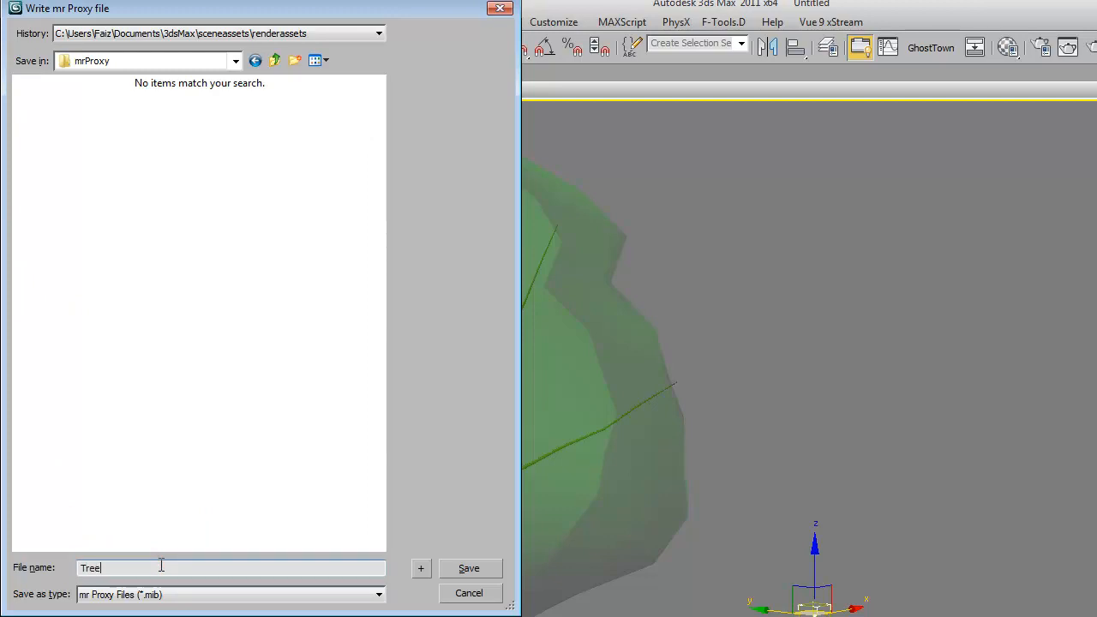
type("01")
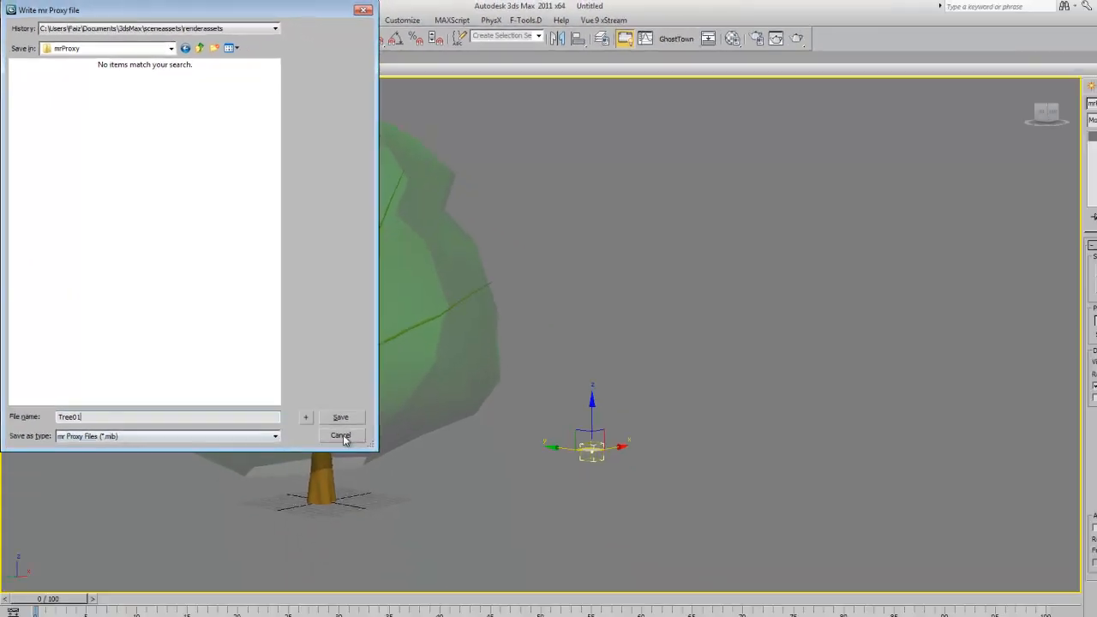
left_click(469, 568)
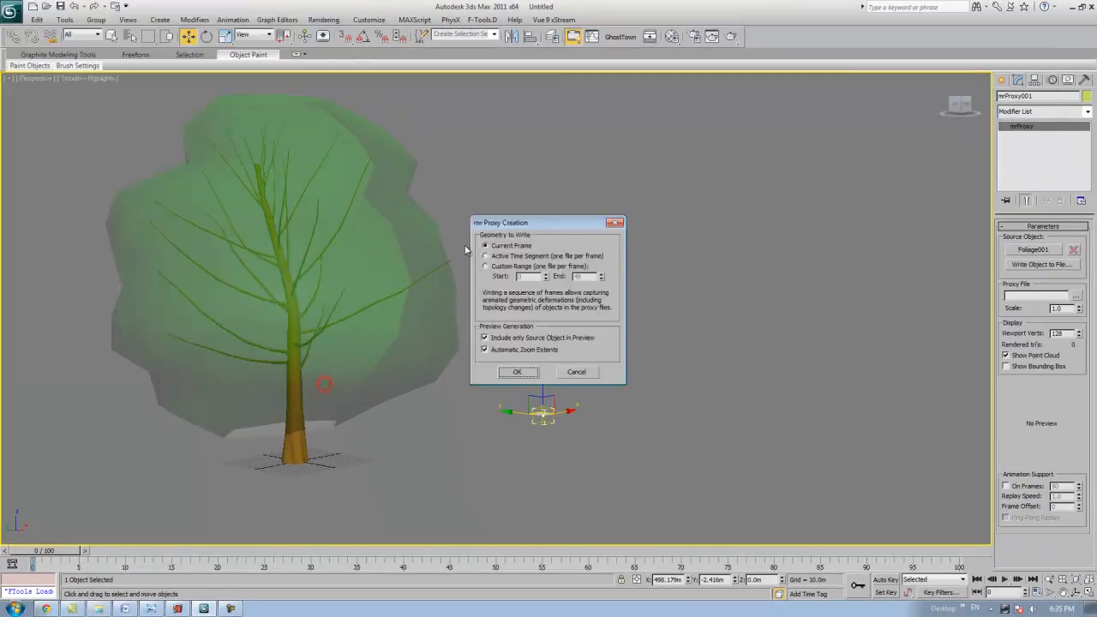
left_click(518, 373)
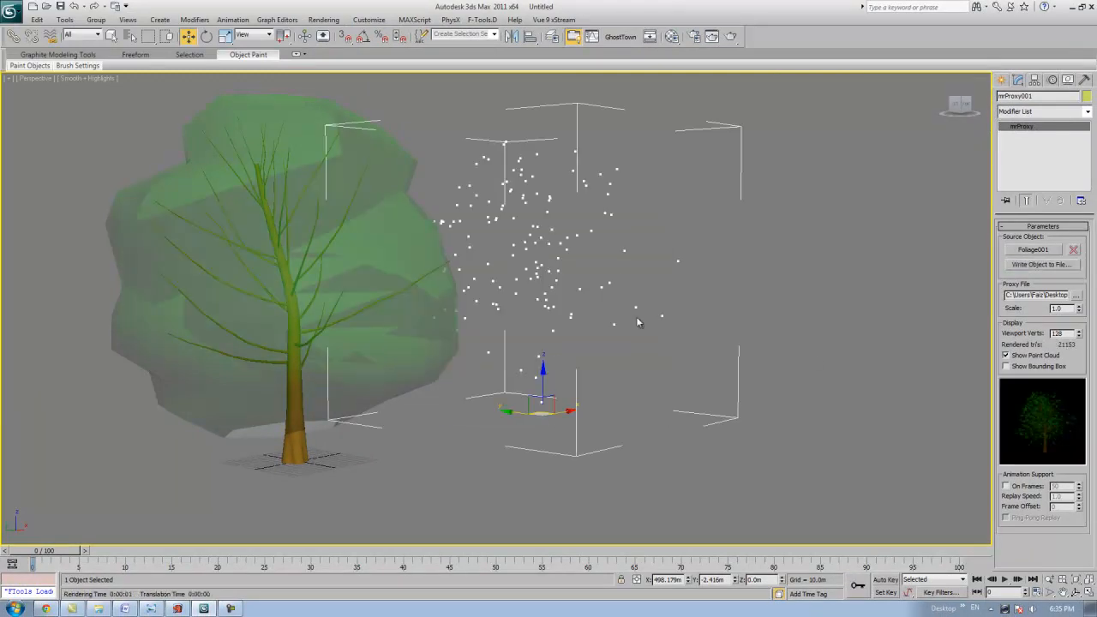
- Pick the elm tree's BasicElm material into the first Material Editor slot and apply it to the mr Proxy
middle_click_drag(568, 242, 514, 359)
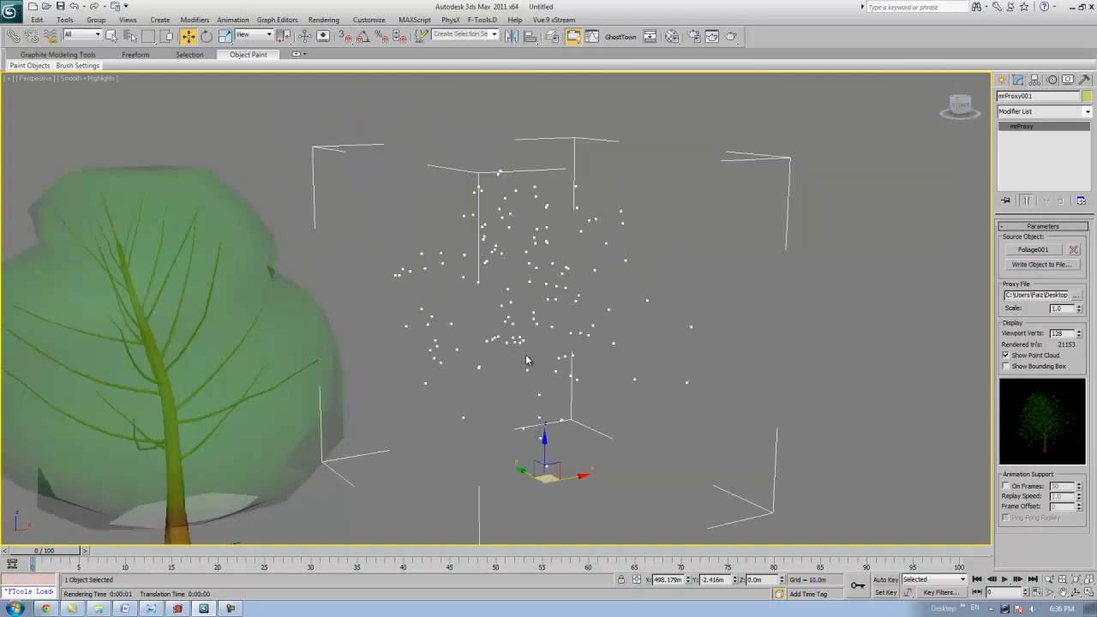
scroll(520, 350, "down", 4)
middle_click_drag(446, 349, 541, 336)
middle_click_drag(473, 332, 493, 308)
scroll(458, 306, "down", 3)
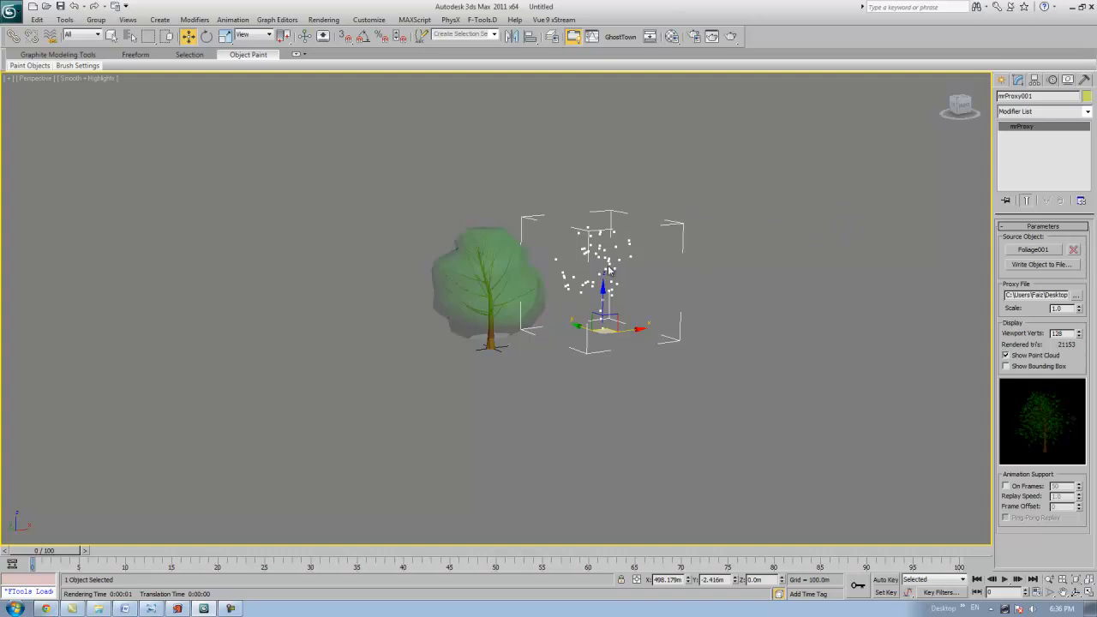
middle_click_drag(747, 318, 553, 255)
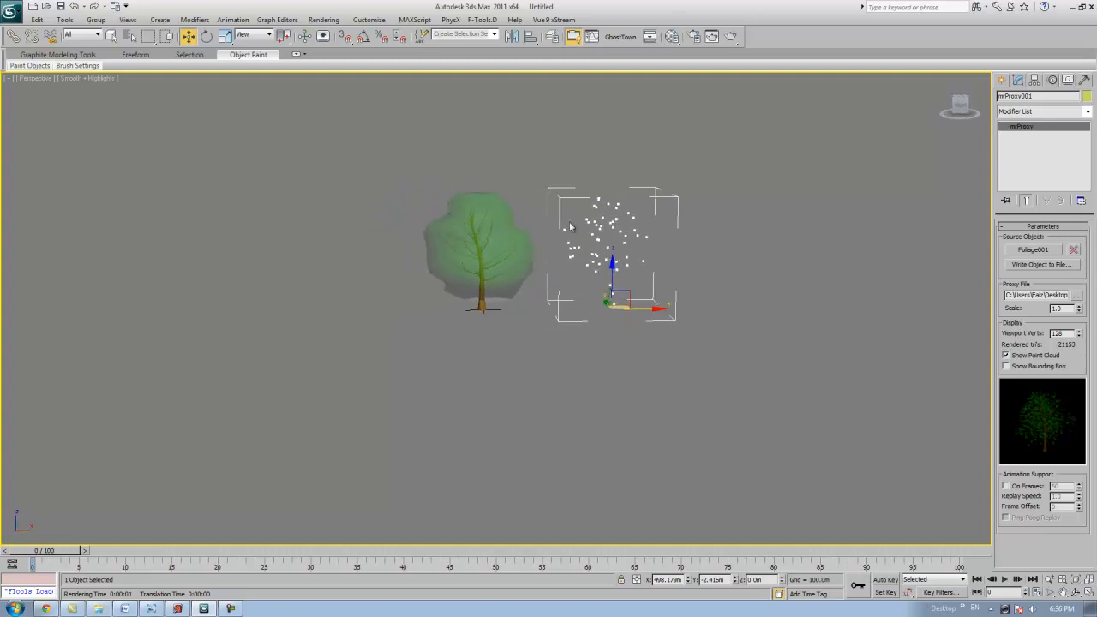
left_click(673, 38)
left_click(26, 90)
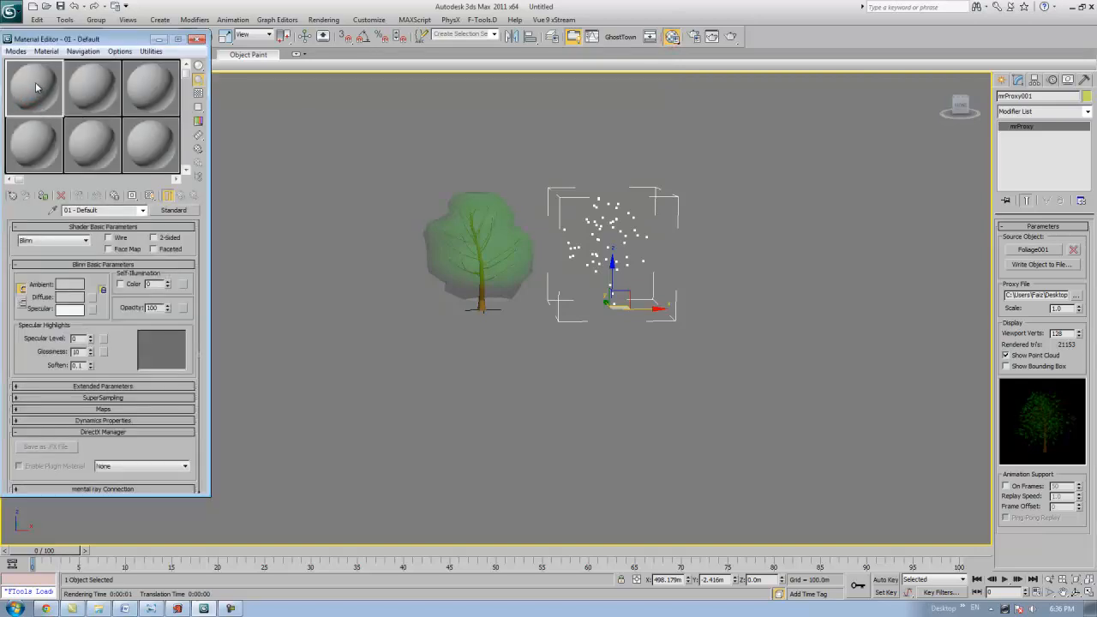
left_click(53, 211)
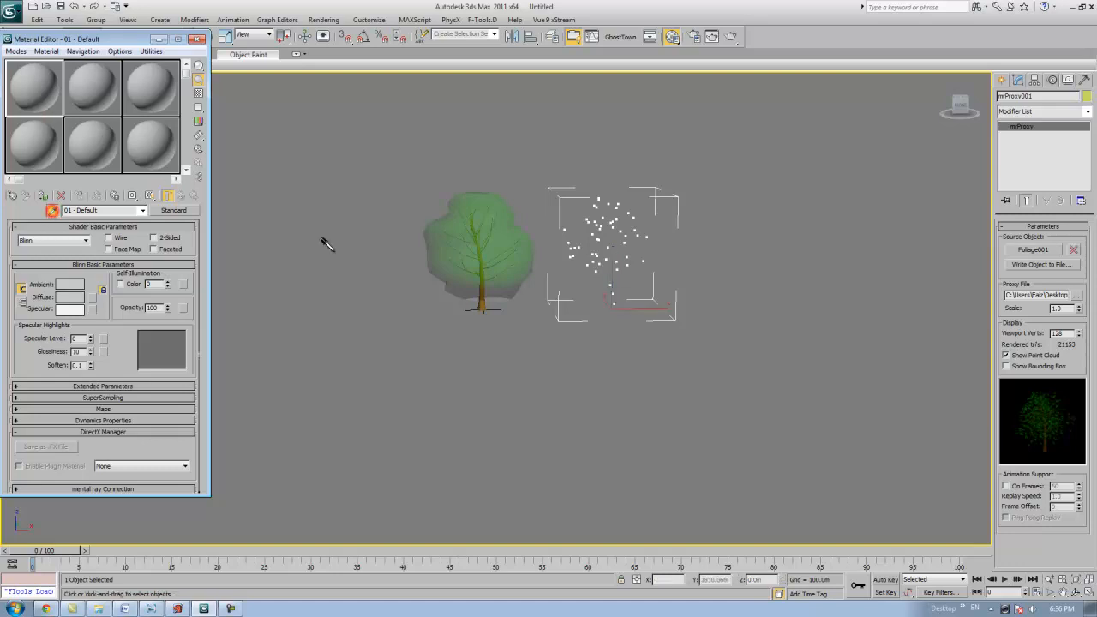
left_click(445, 231)
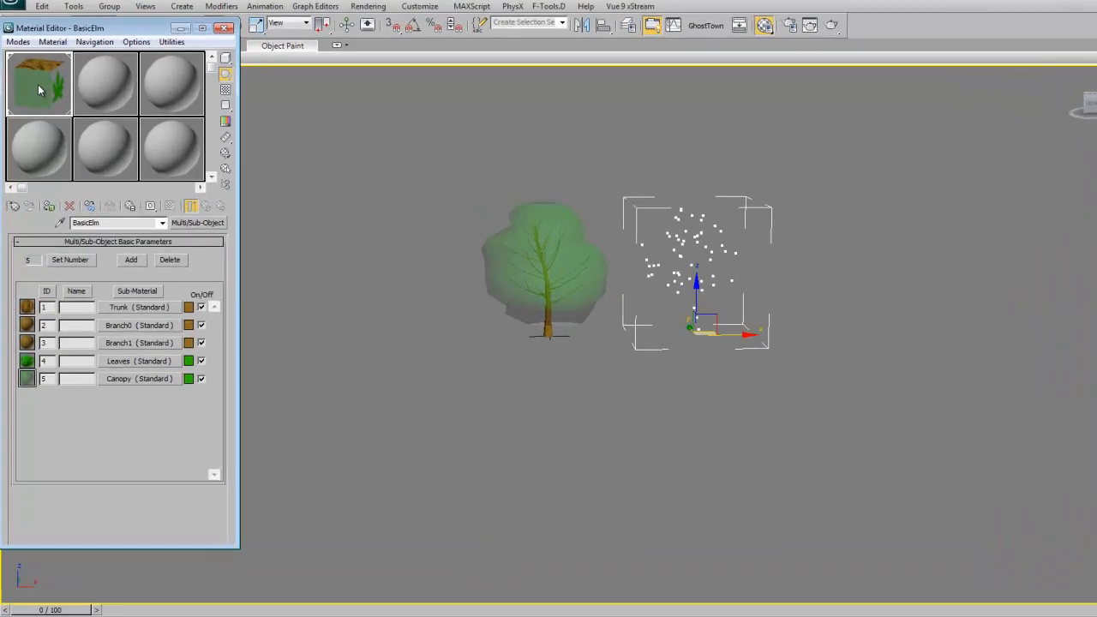
left_click_drag(38, 85, 686, 239)
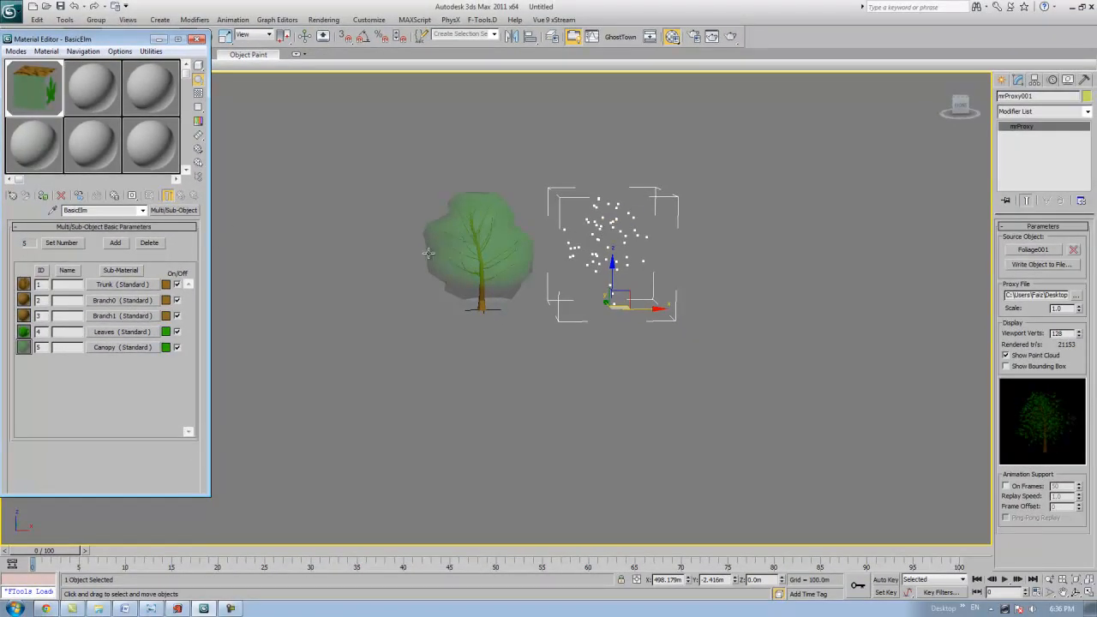
- Hide the original elm tree so that only its mr Proxy is left in the viewport
scroll(525, 304, "up", 4)
middle_click_drag(536, 314, 519, 329)
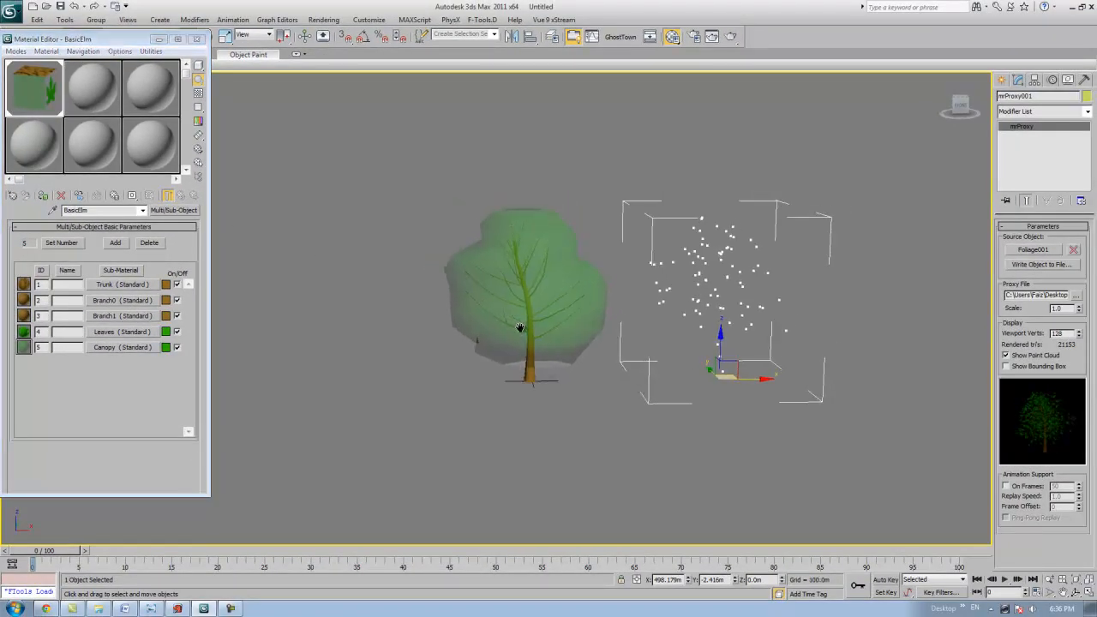
left_click(519, 298)
right_click(518, 297)
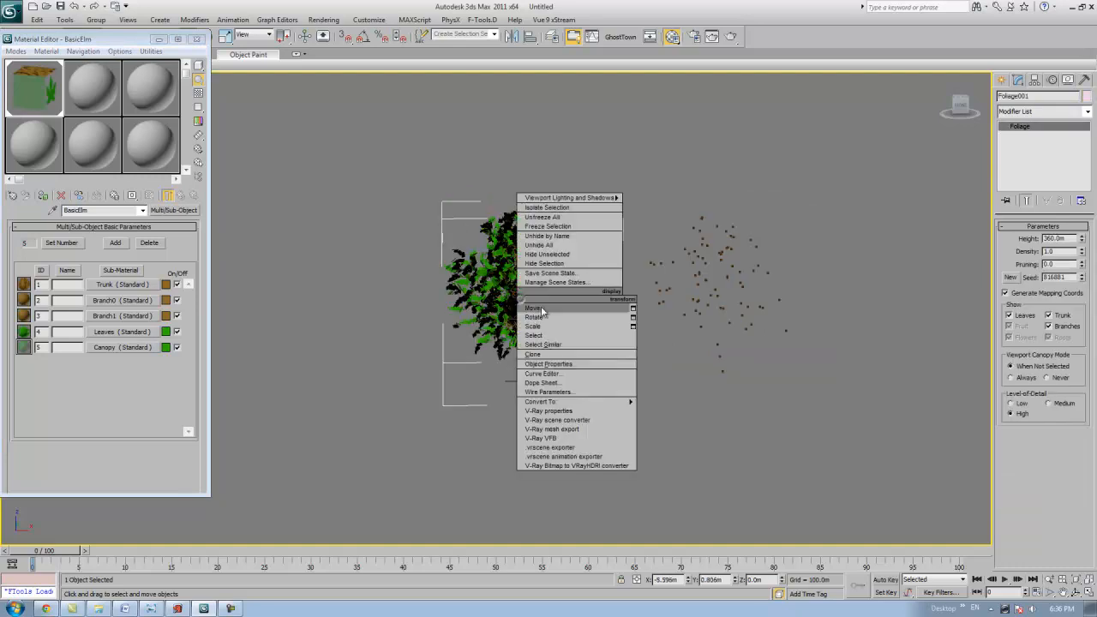
left_click(546, 268)
- Clone the mr Proxy along the Y axis as two independent copies, forming a row of three trees
middle_click_drag(543, 266, 463, 263)
left_click(464, 264)
scroll(456, 283, "up", 3)
middle_click_drag(383, 245, 374, 221, "alt")
scroll(393, 275, "down", 2)
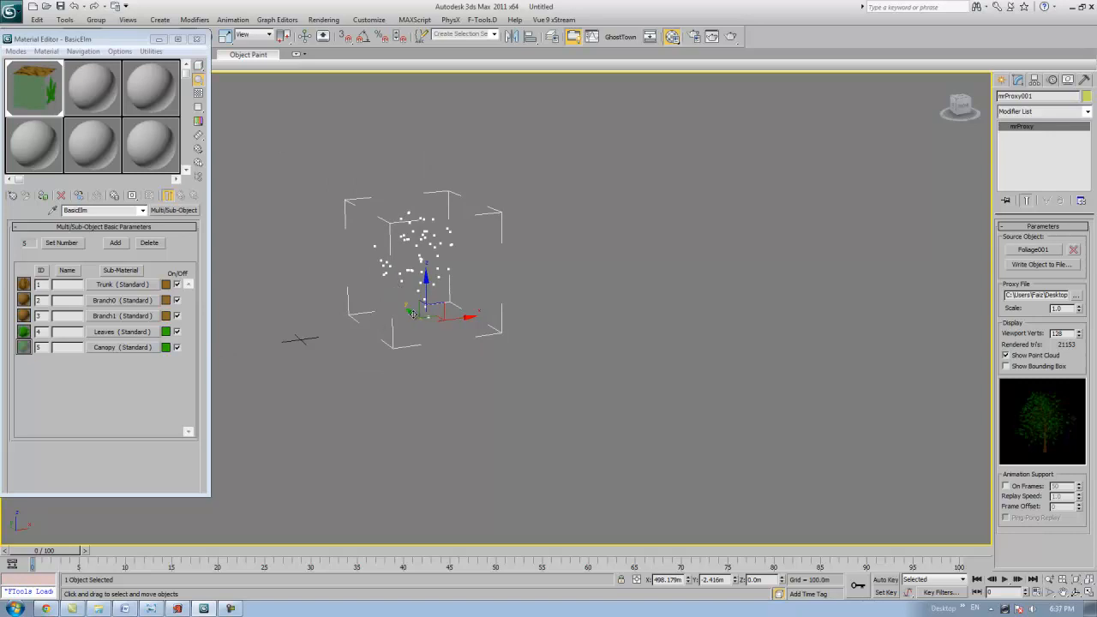
left_click_drag(413, 314, 470, 354, "shift")
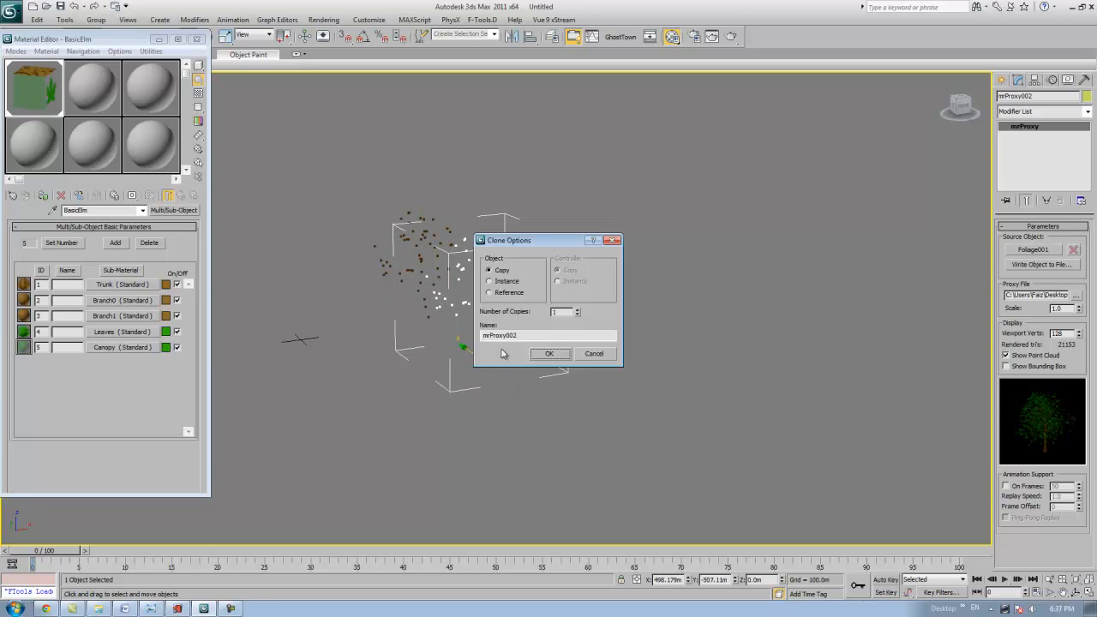
left_click(577, 311)
left_click(549, 355)
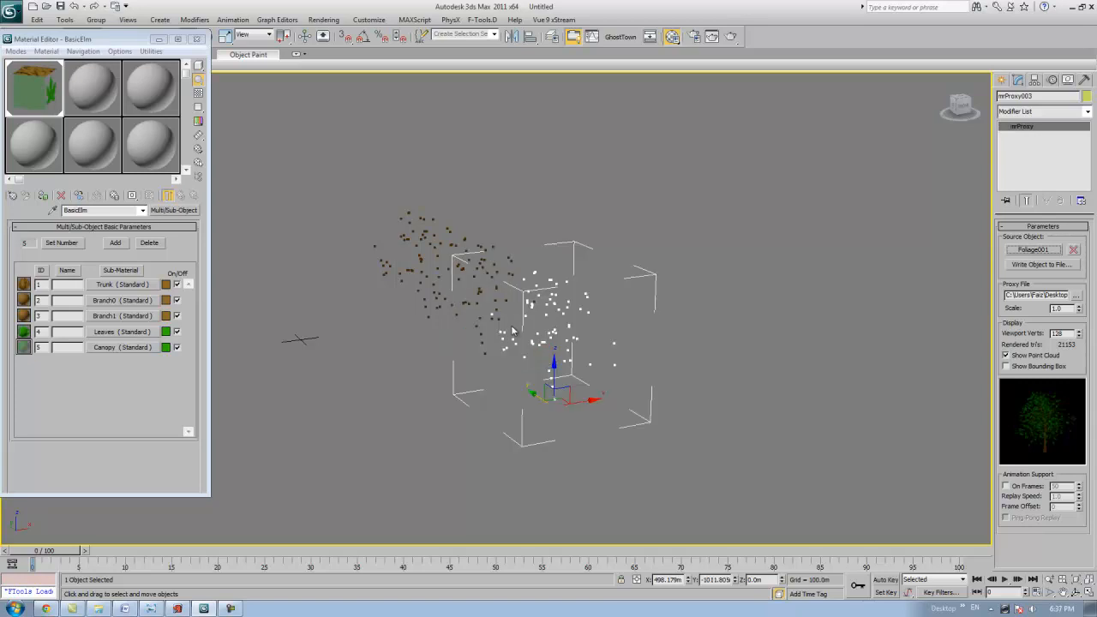
- Duplicate the BasicElm material into the second and third sample slots of the Material Editor
middle_click_drag(510, 303, 516, 303)
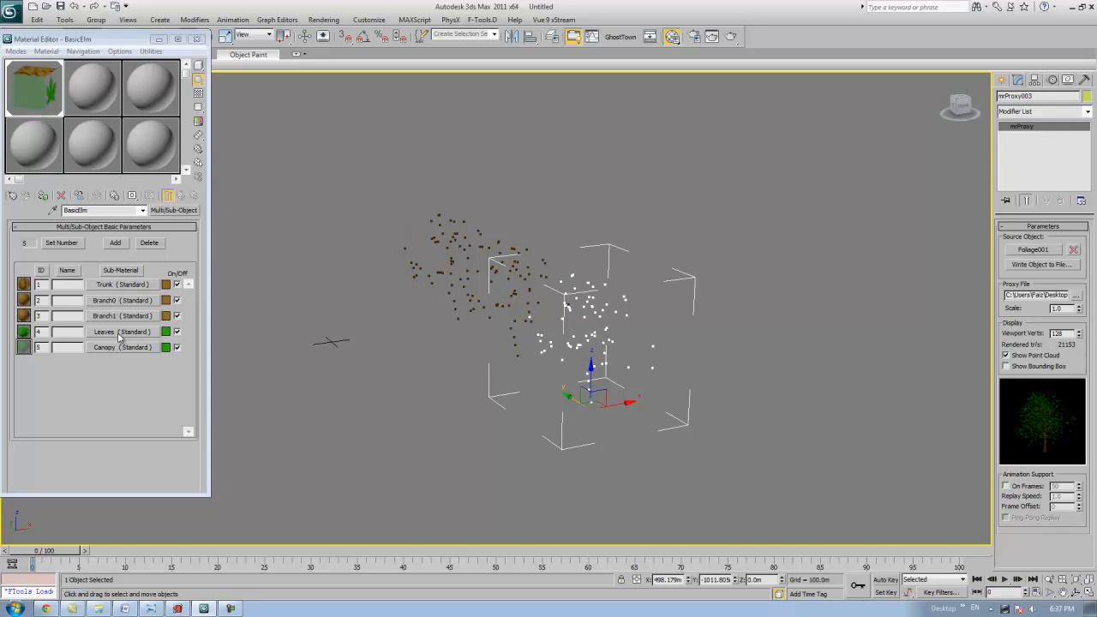
left_click(20, 96)
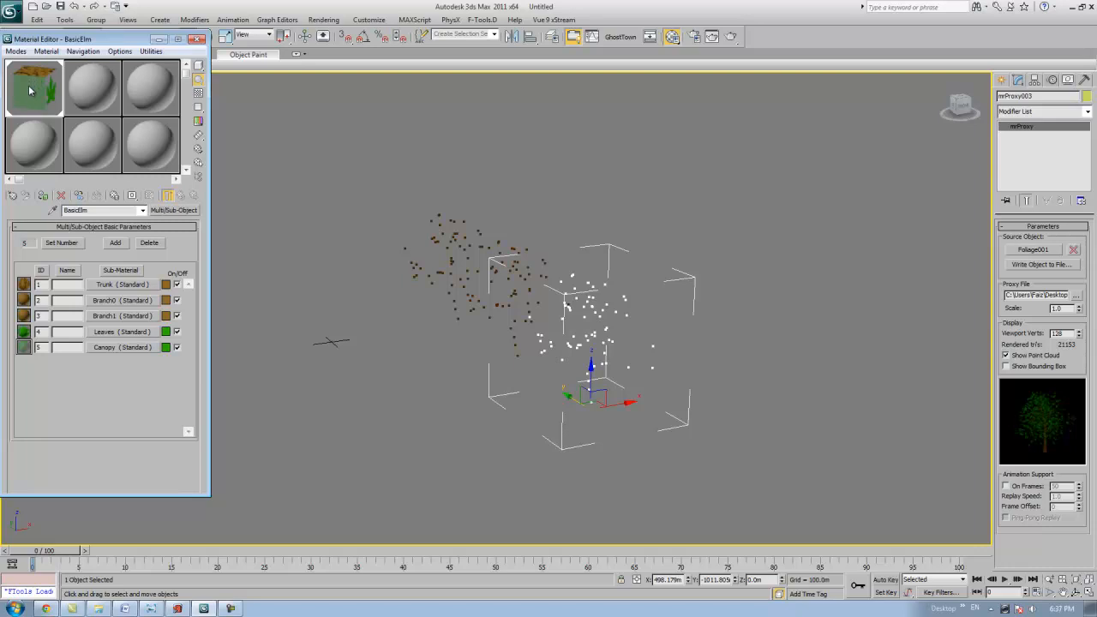
left_click(29, 91)
left_click_drag(38, 97, 147, 94)
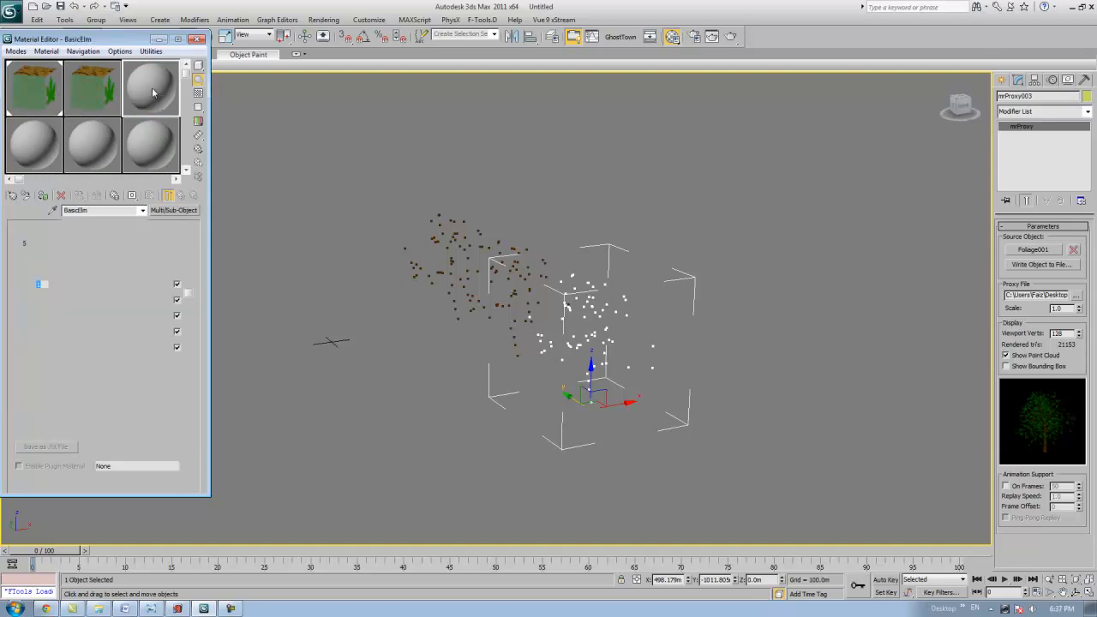
- Change the Leaves sub-material colour of the first BasicElm material to dark yellow (RGB 101, 102, 0)
left_click(34, 89)
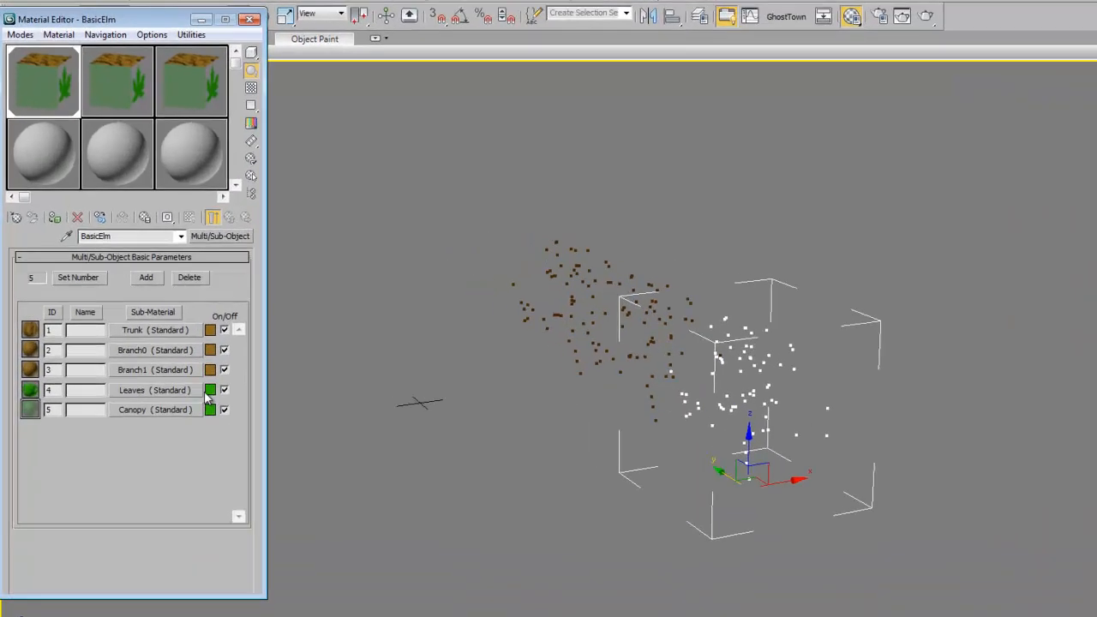
left_click(165, 332)
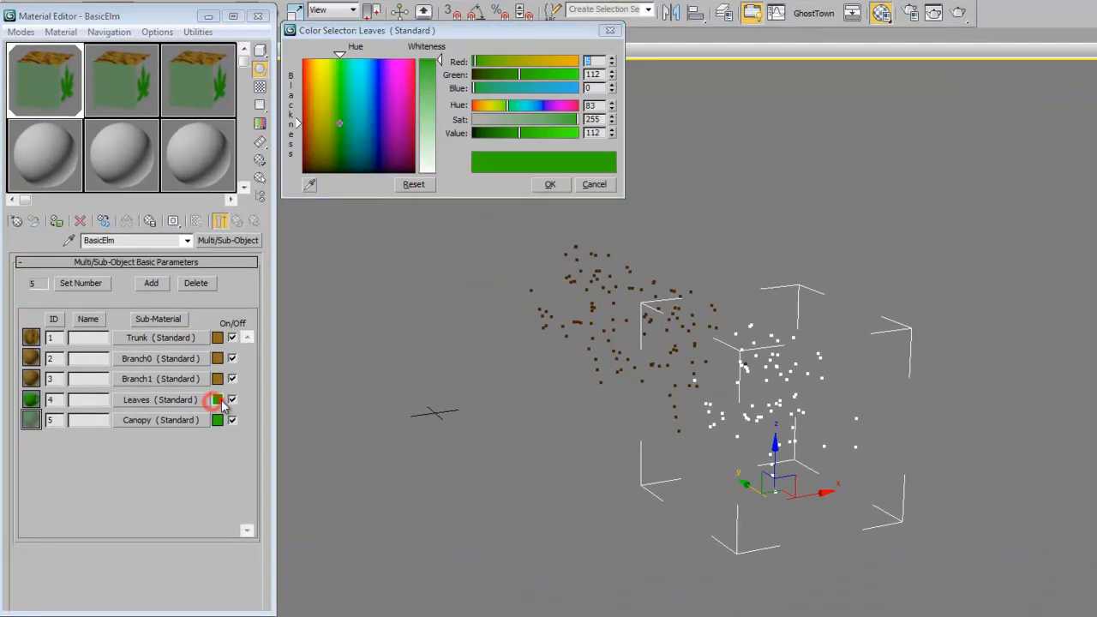
left_click(321, 127)
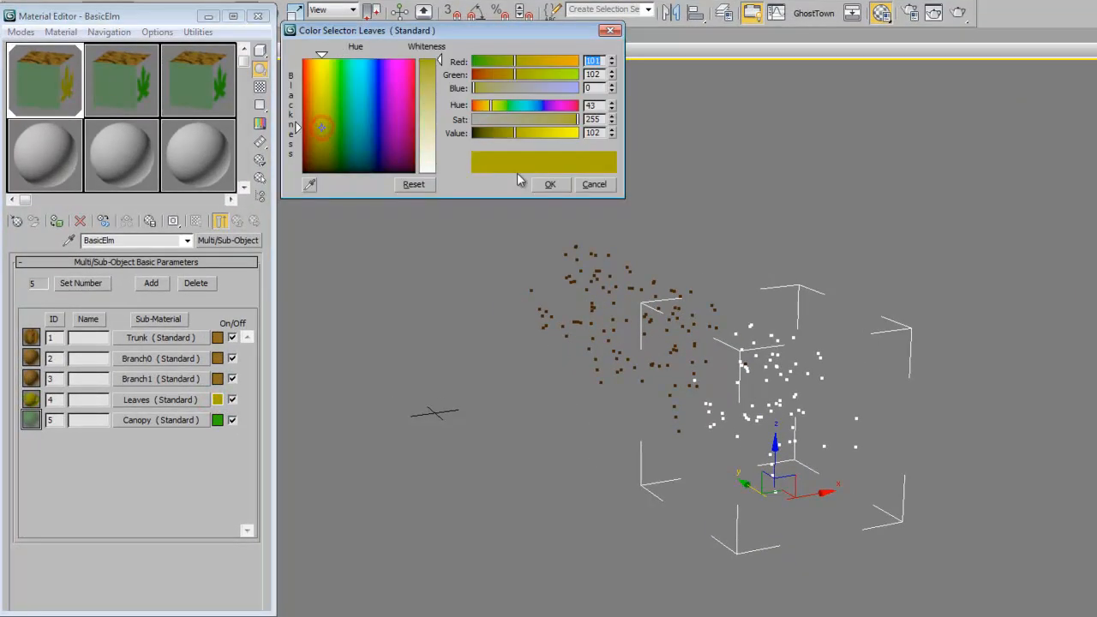
left_click(553, 186)
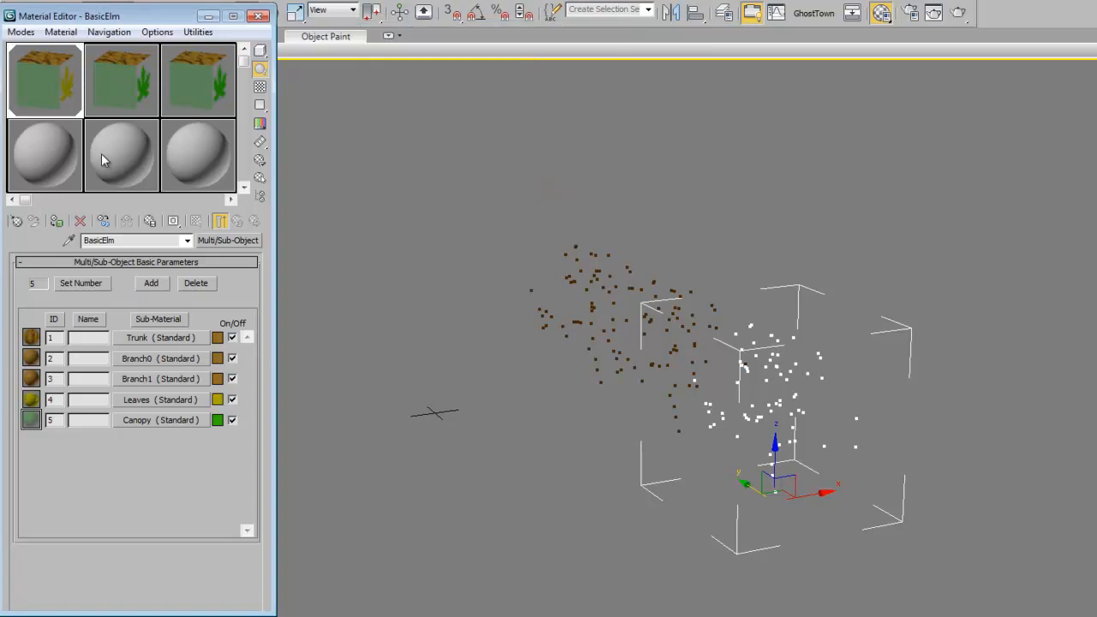
- Change the Leaves sub-material colour of the second BasicElm copy to red (RGB 205, 0, 0)
left_click(123, 103)
left_click(218, 400)
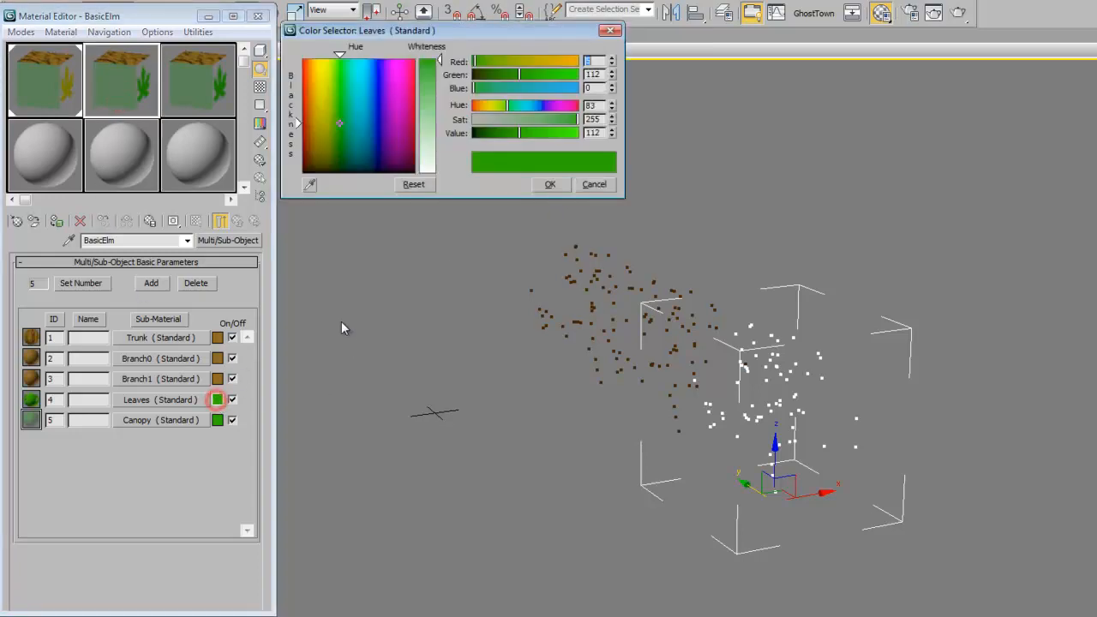
left_click_drag(410, 92, 415, 82)
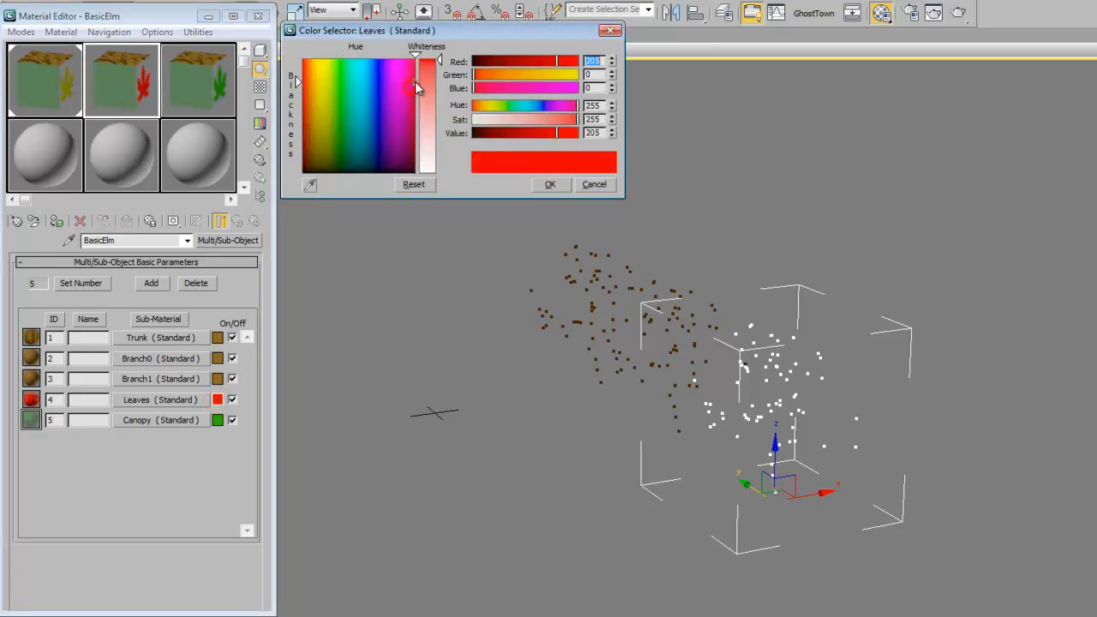
left_click(550, 184)
- Change the Leaves sub-material colour of the third BasicElm copy to white
left_click(194, 93)
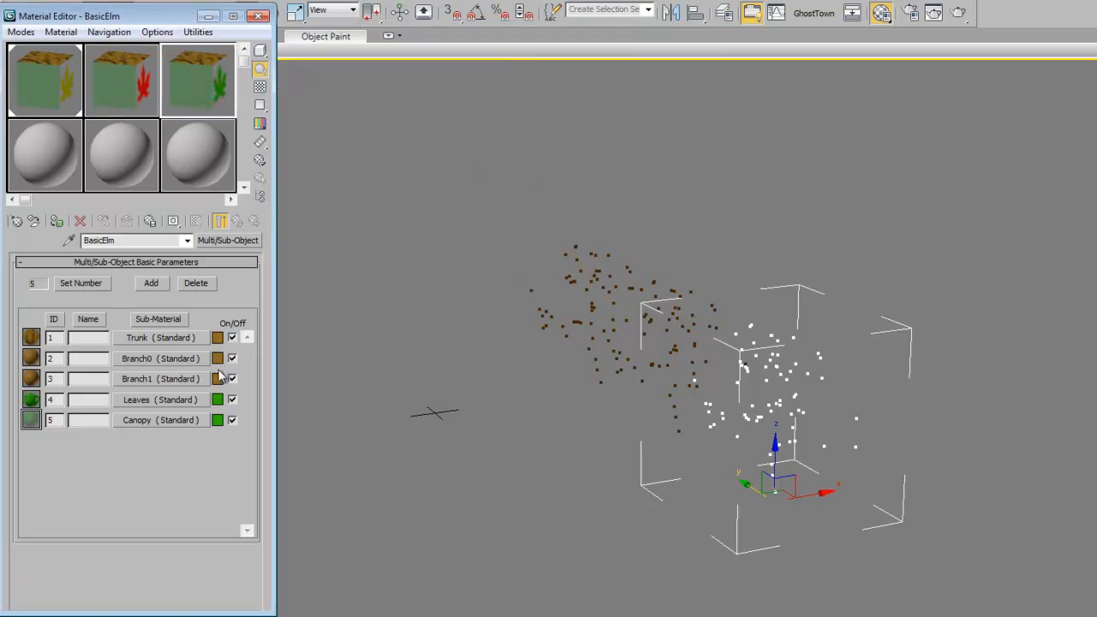
left_click(218, 400)
left_click(428, 165)
left_click(548, 182)
left_click(551, 184)
- Assign the red-leaved material to the middle mr Proxy, renaming the material BasicElm2
left_click(48, 78)
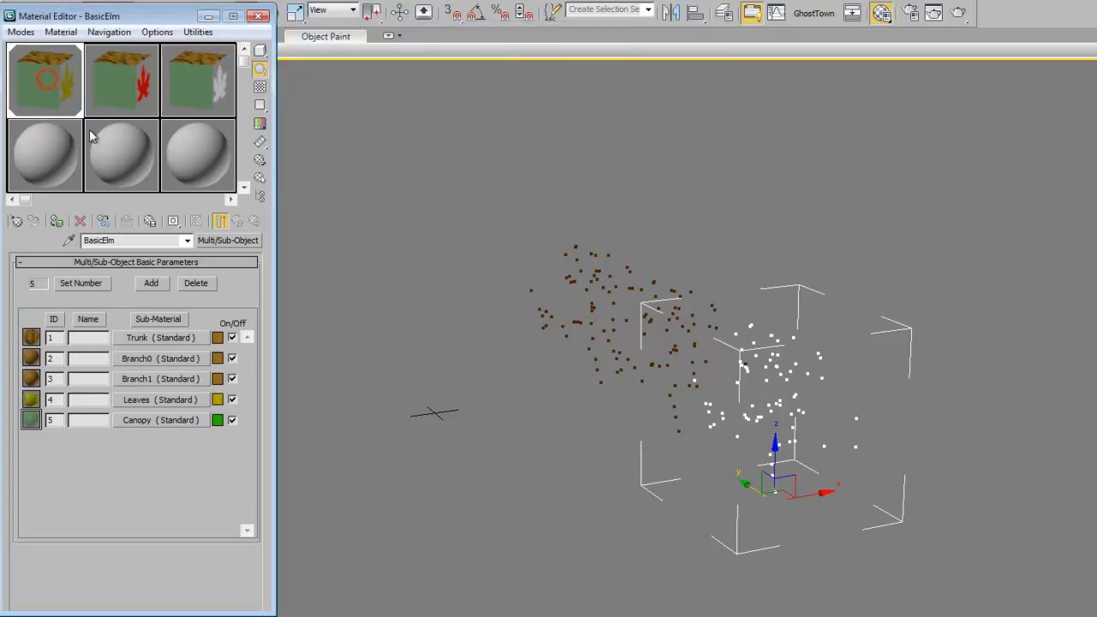
mouse_move(36, 72)
left_mouse_down()
mouse_move(146, 161)
mouse_move(49, 104)
mouse_move(543, 326)
left_mouse_up()
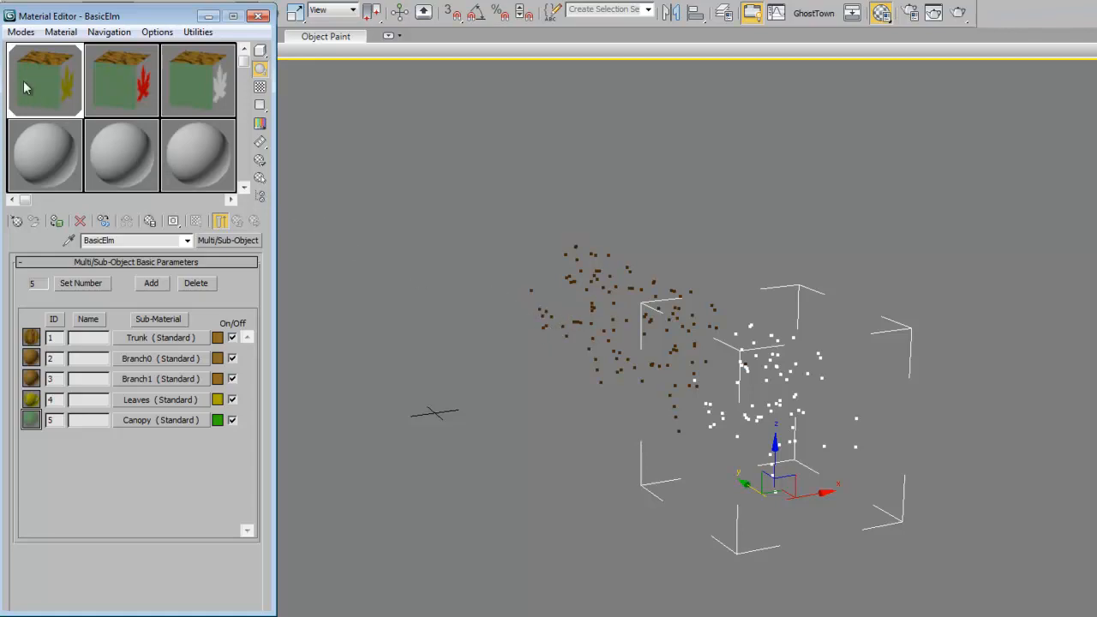
left_click_drag(118, 76, 649, 384)
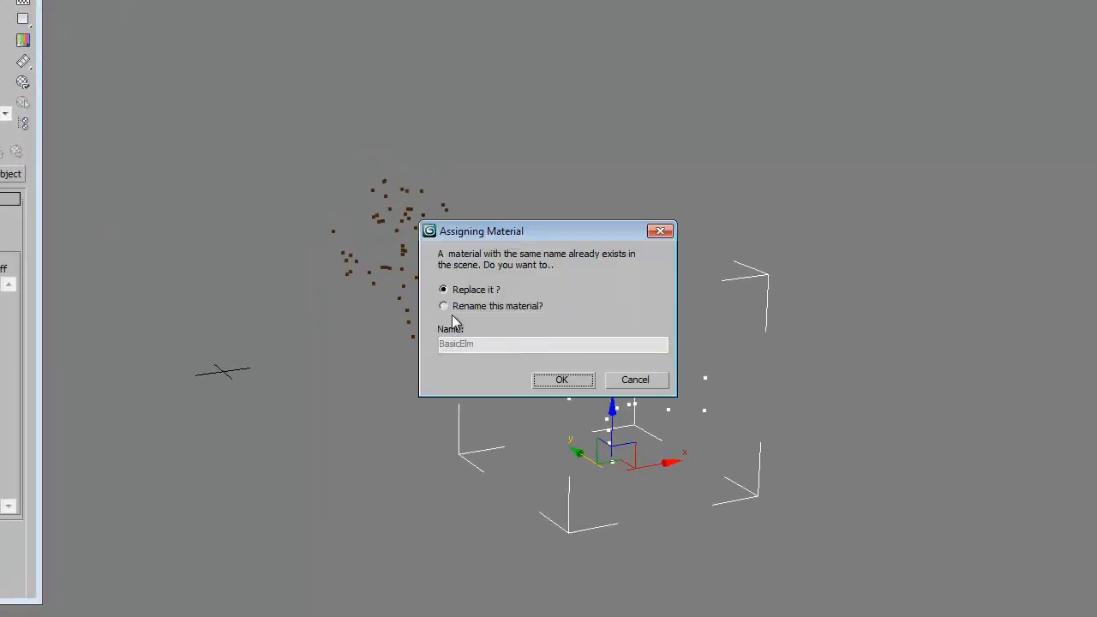
left_click(451, 306)
left_click(494, 344)
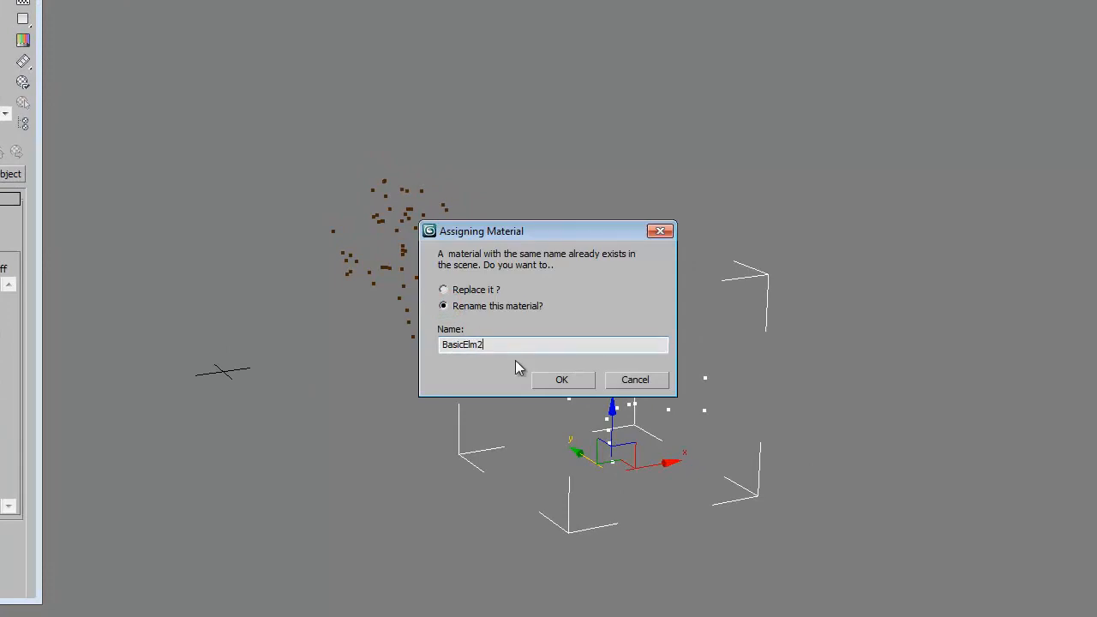
left_click(562, 379)
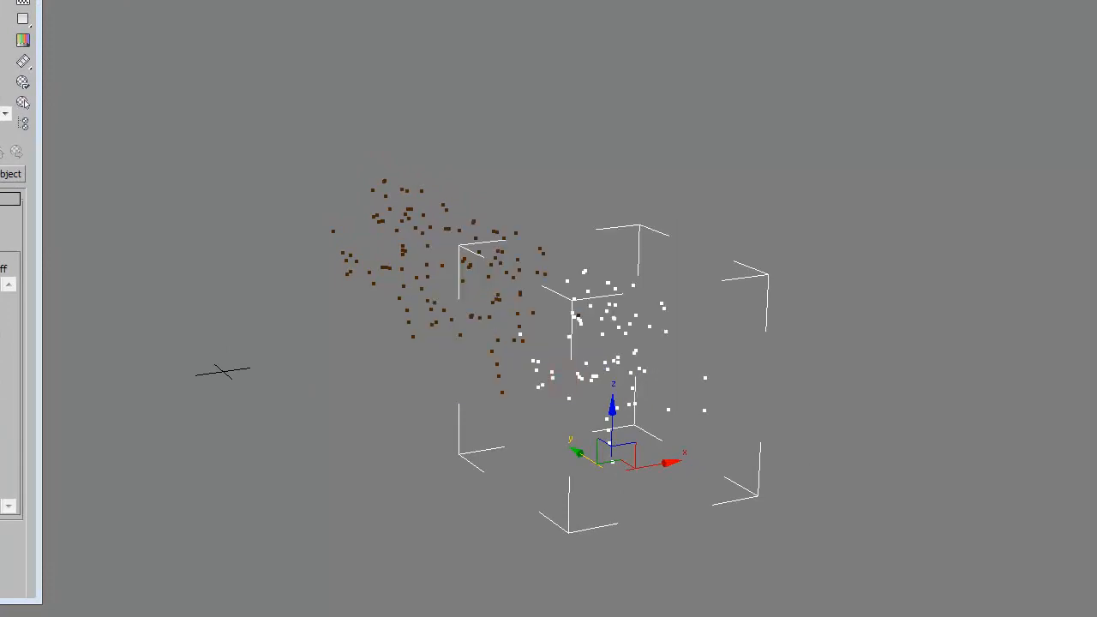
- Assign the white-leaved material to the third mr Proxy, renaming the material BasicElm3
left_click(23, 103)
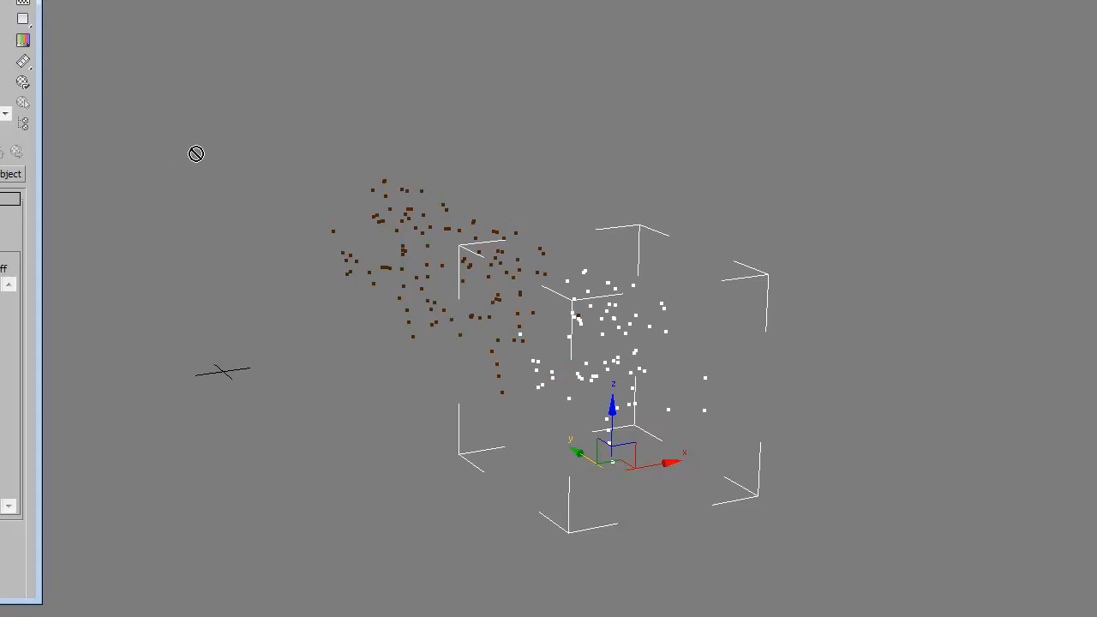
left_click(594, 382)
left_click(444, 306)
left_click(488, 346)
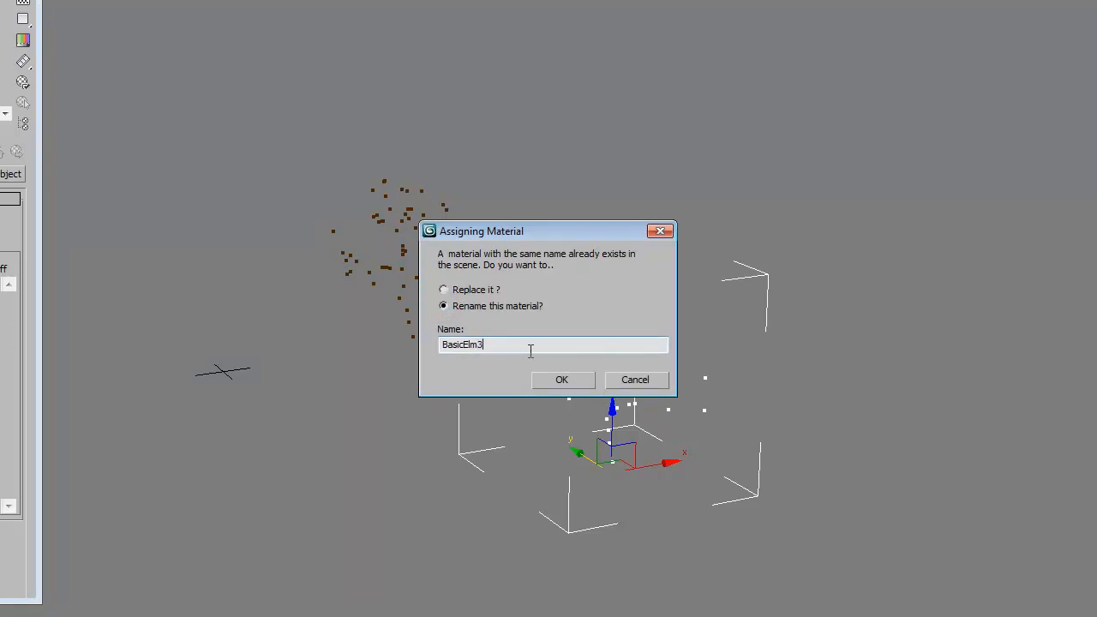
type("3")
left_click(555, 377)
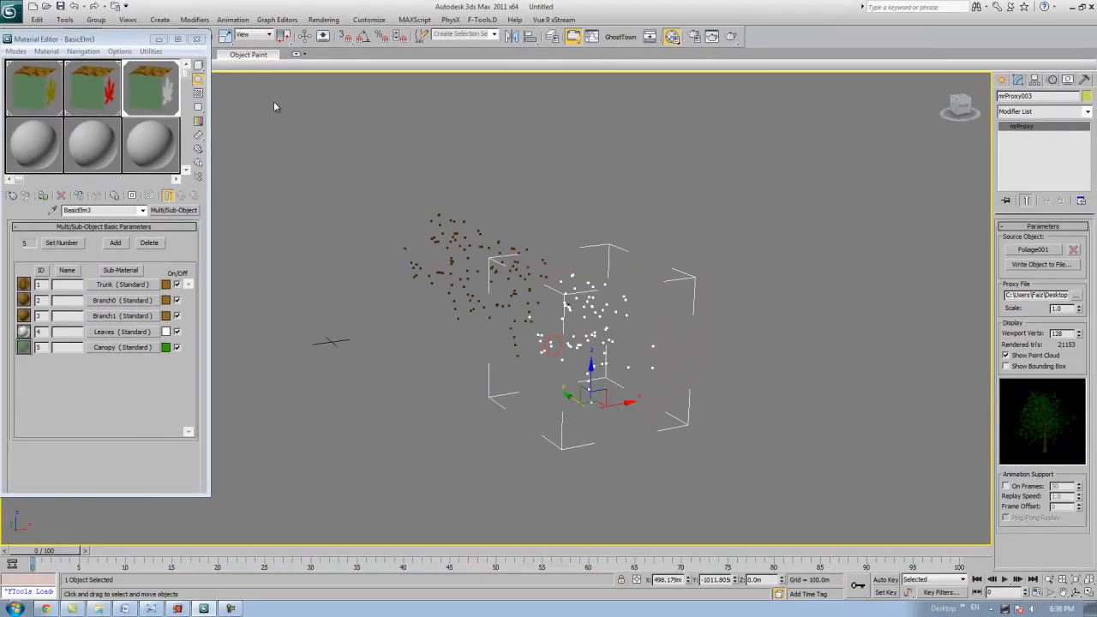
- Close the Material Editor and render the Perspective view to check the leaf colours of the three proxies
left_click(195, 40)
middle_click_drag(678, 287, 521, 311)
middle_click_drag(468, 270, 573, 258)
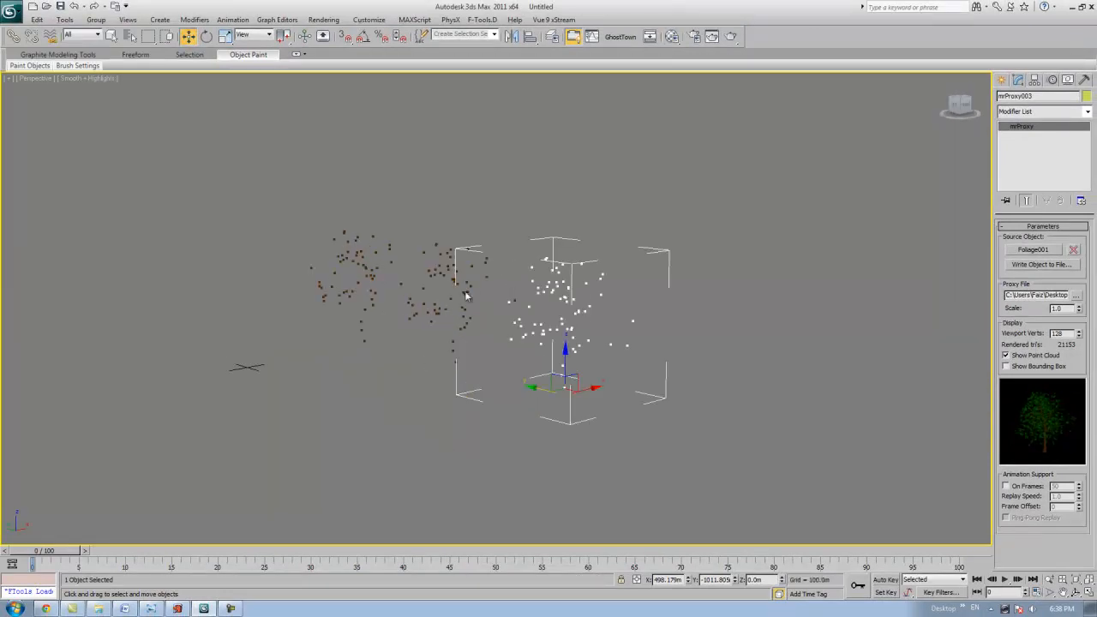
scroll(505, 277, "up", 3)
middle_click_drag(504, 277, 552, 265)
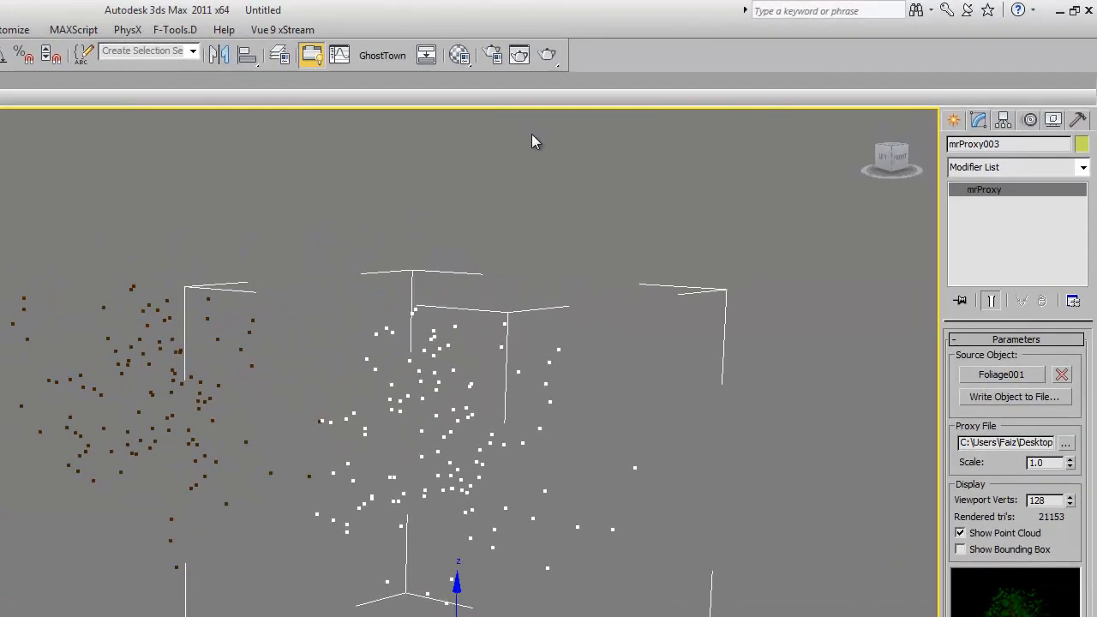
left_click(551, 58)
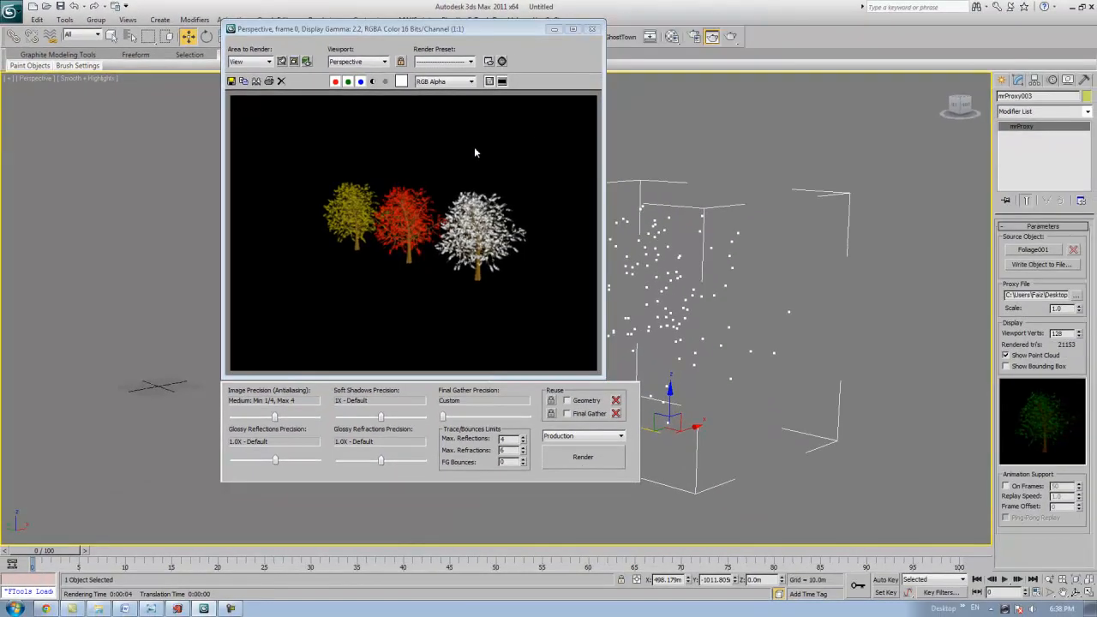
left_click(591, 29)
- Create a large ground plane beside the proxy trees, about 8597 m long and 5802 m wide
middle_click_drag(503, 149, 206, 326)
scroll(523, 203, "down", 5)
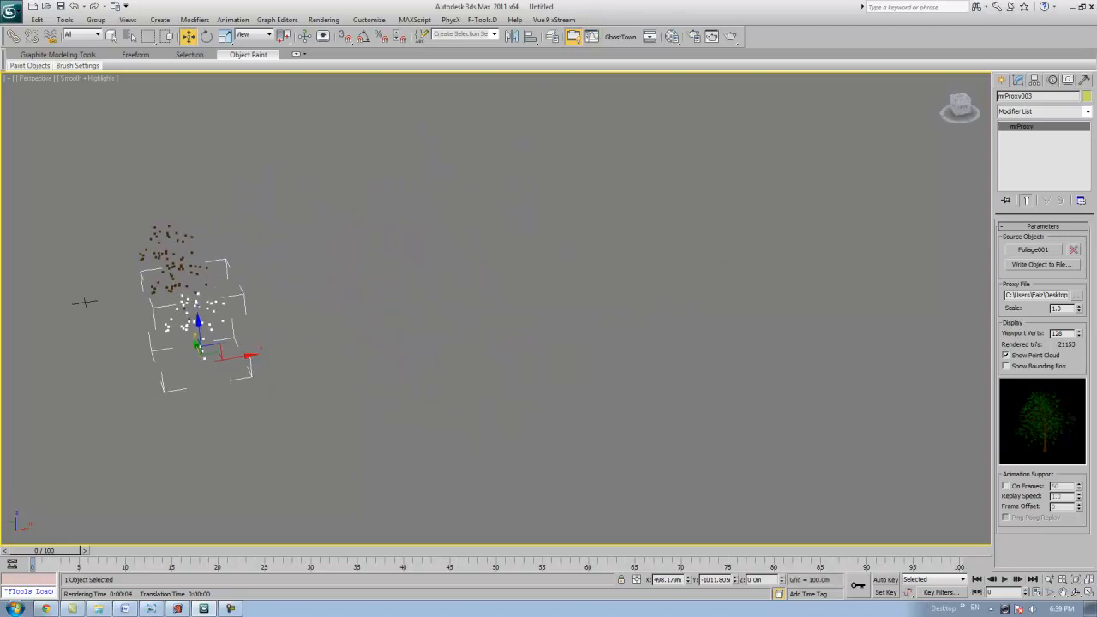
left_click(1003, 79)
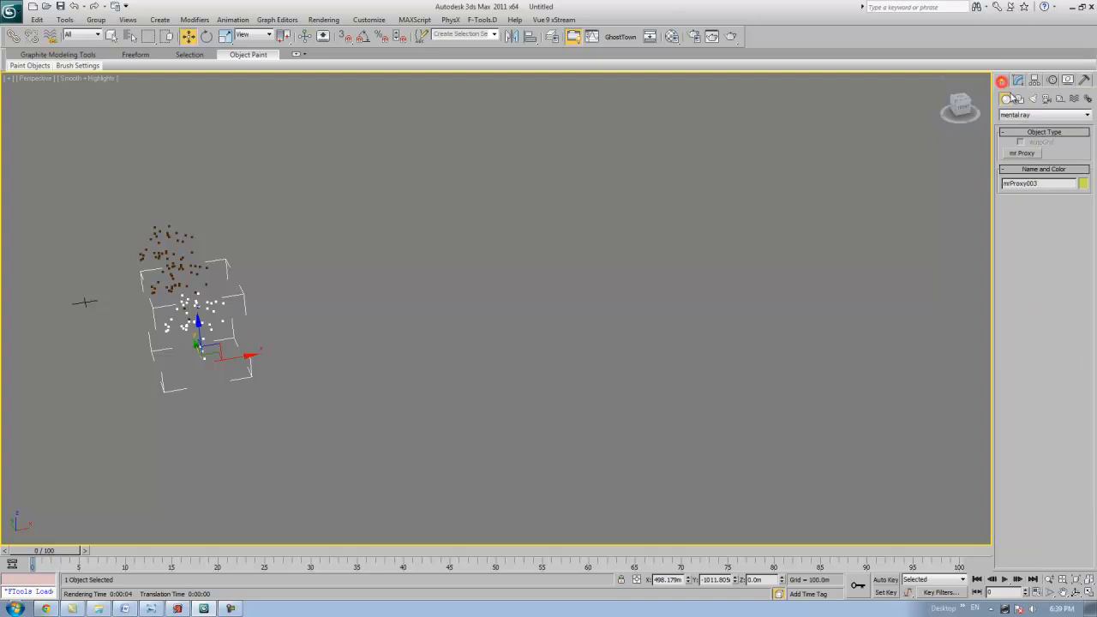
left_click(1016, 115)
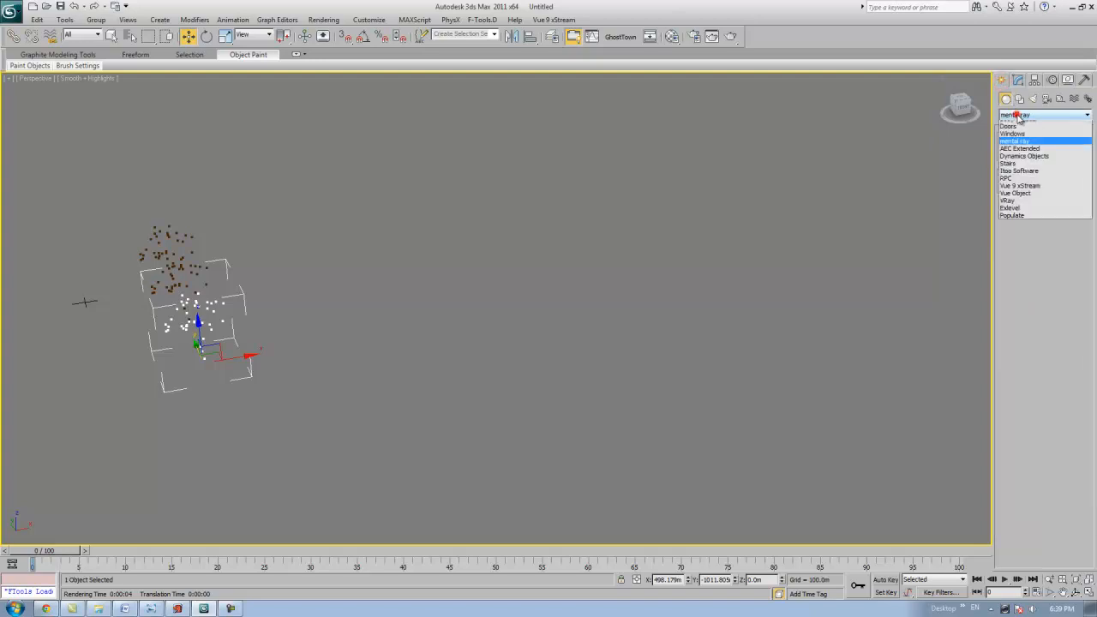
left_click(1030, 126)
left_click(1067, 201)
middle_click_drag(647, 177, 587, 206)
scroll(602, 188, "down", 2)
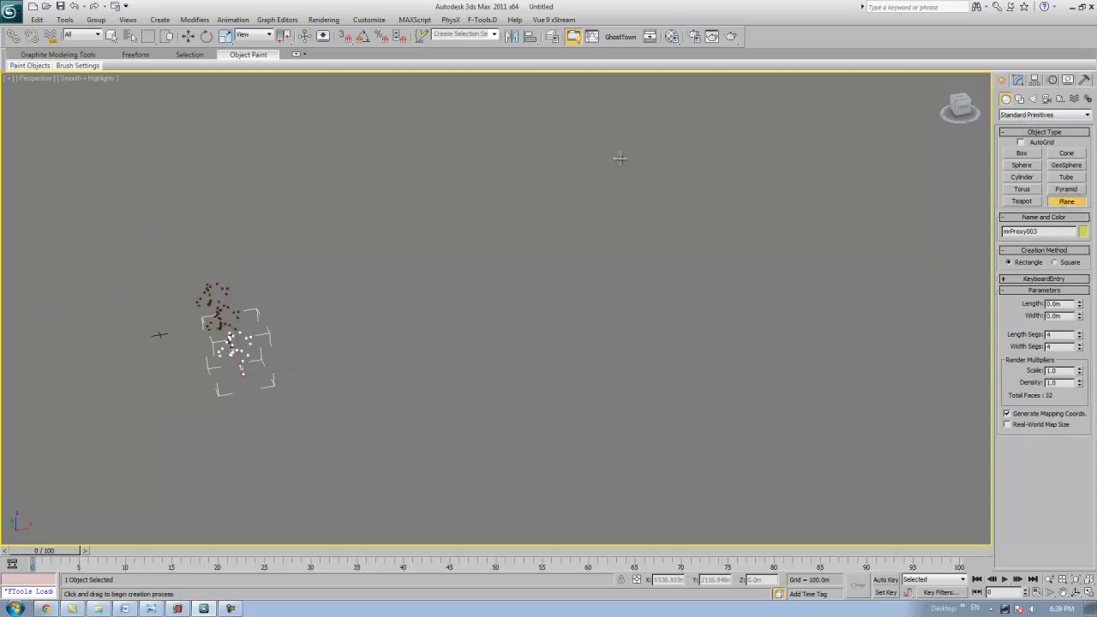
left_click_drag(599, 101, 328, 525)
middle_click_drag(693, 291, 722, 317)
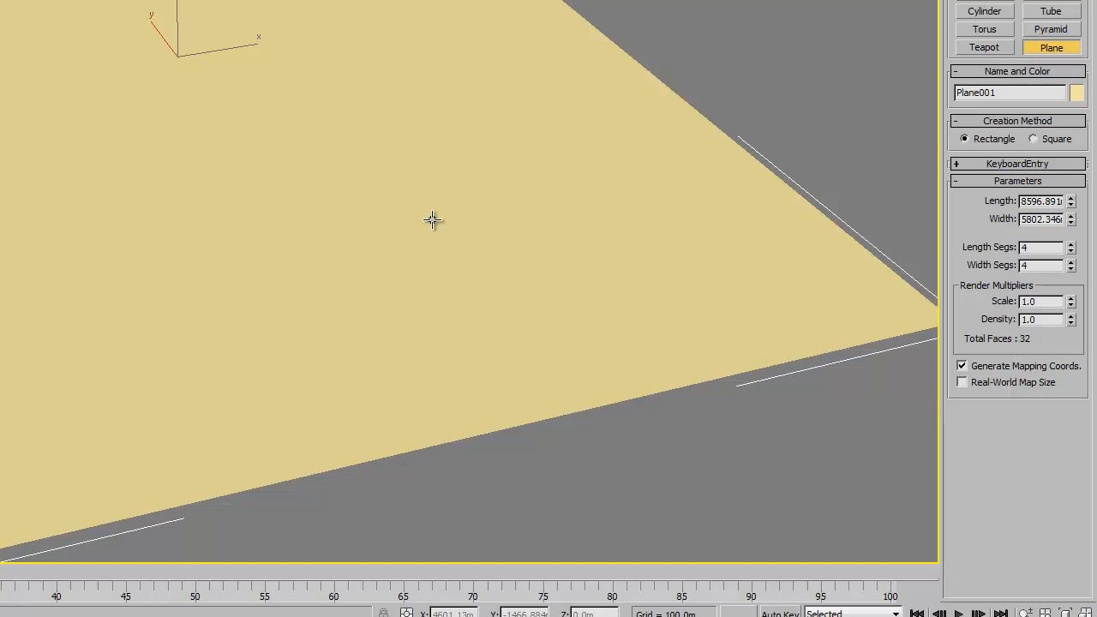
- Show edged faces in the viewport and set the plane's length and width segments to 30 each
key("F4")
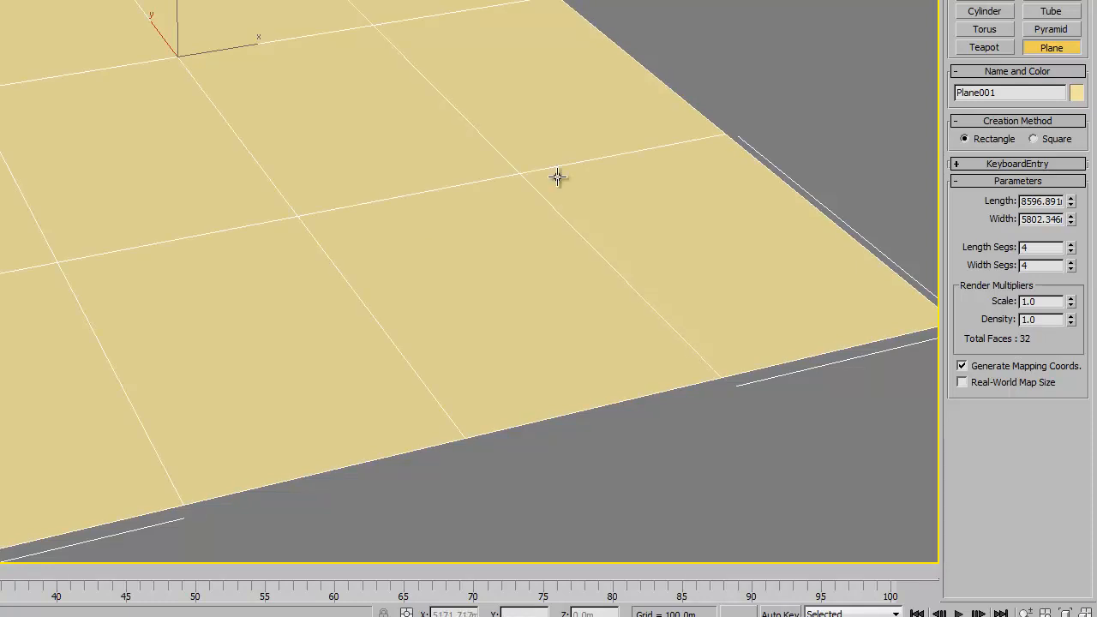
double_click(1041, 249)
double_click(1042, 266)
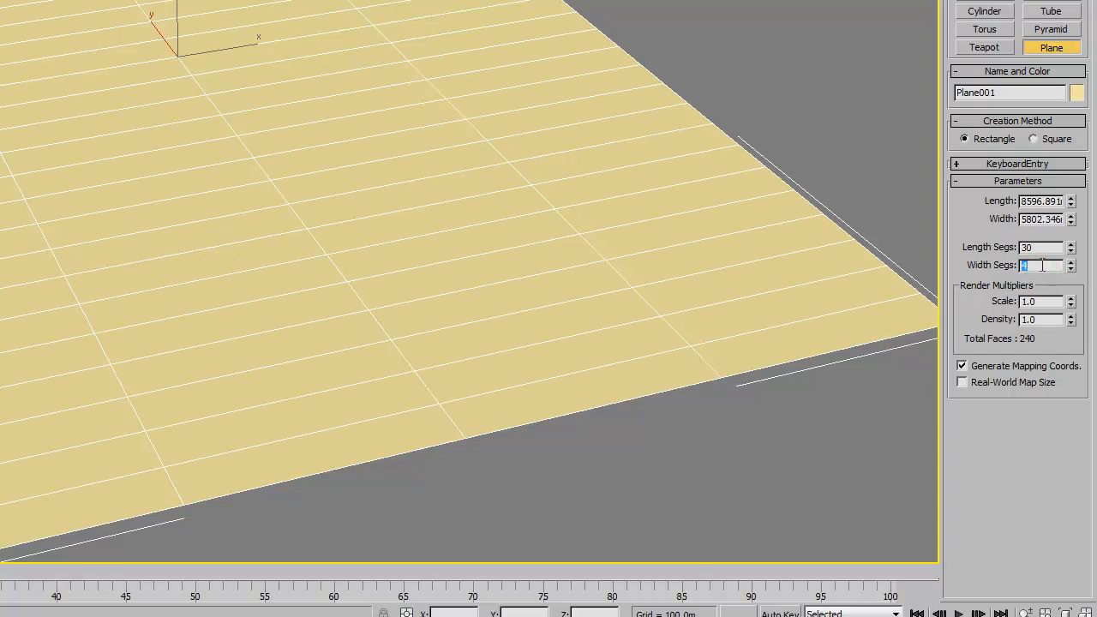
type("30")
key("Return")
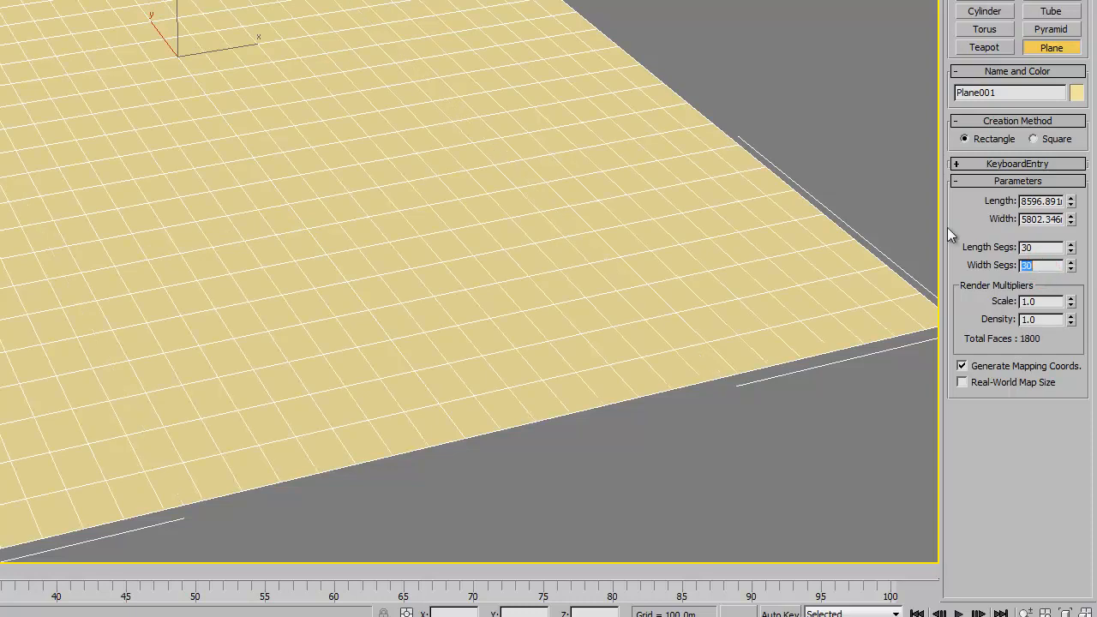
middle_click_drag(451, 113, 342, 86)
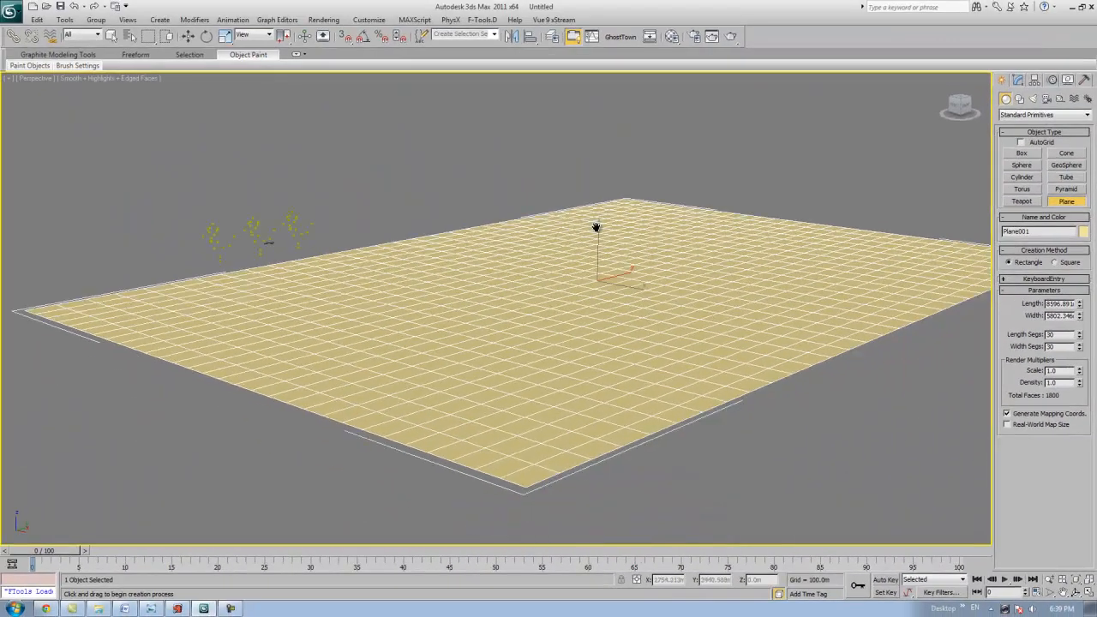
- Apply a Noise modifier to the ground plane
middle_click_drag(596, 228, 591, 248)
scroll(737, 227, "up", 2)
scroll(592, 206, "down", 2)
mouse_move(779, 230)
middle_mouse_down()
mouse_move(796, 202)
mouse_move(781, 234)
middle_mouse_up()
middle_click_drag(708, 221, 622, 240)
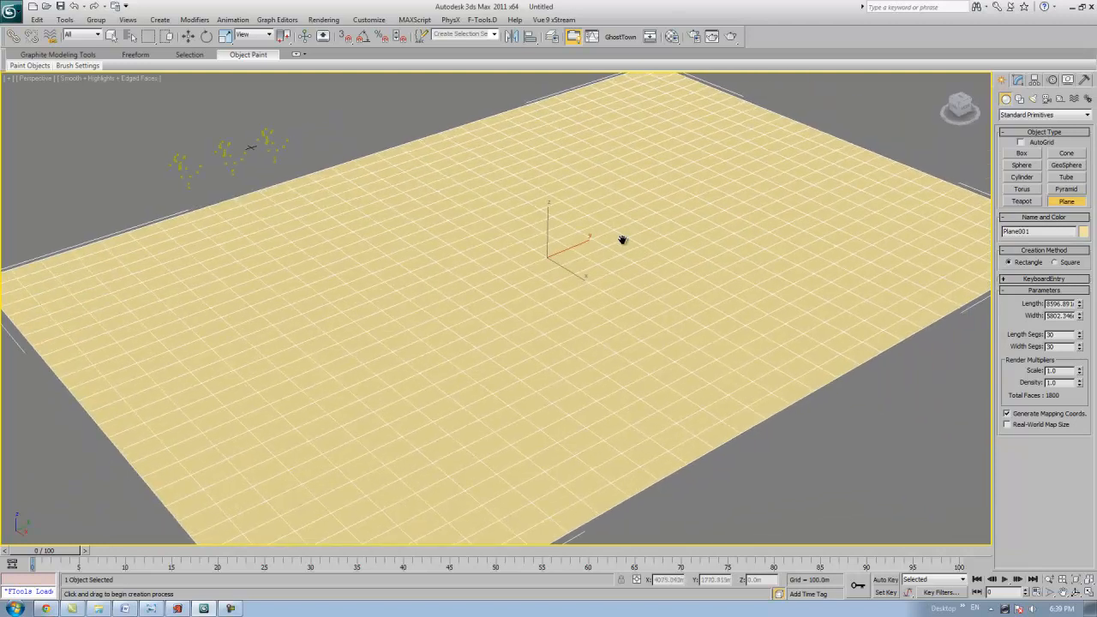
middle_click_drag(810, 261, 789, 224, "alt")
scroll(790, 223, "up", 2)
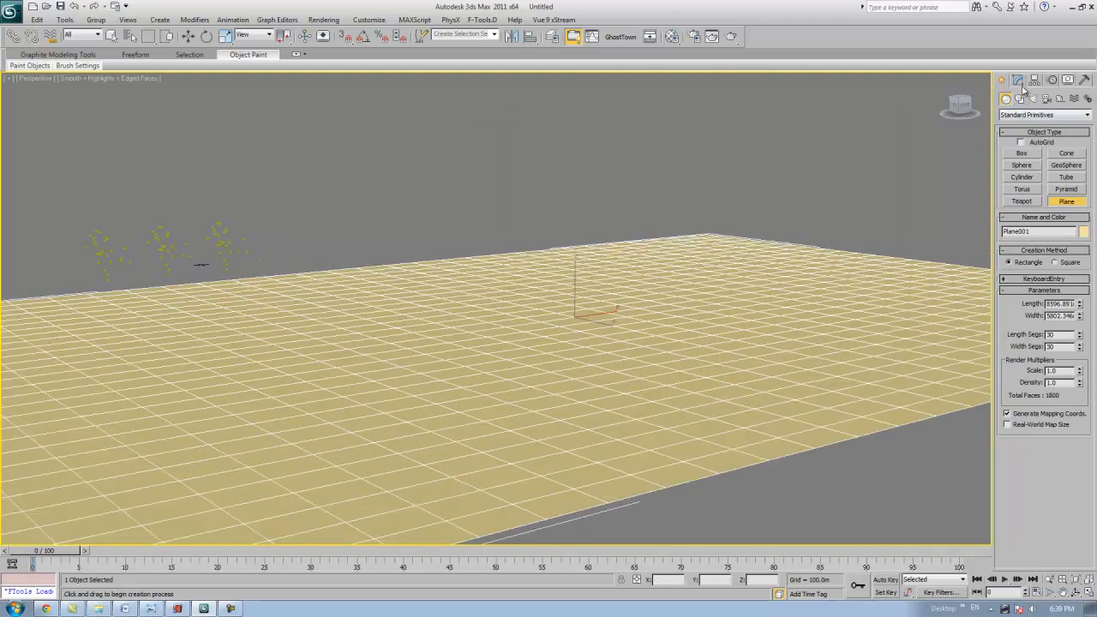
left_click(1020, 84)
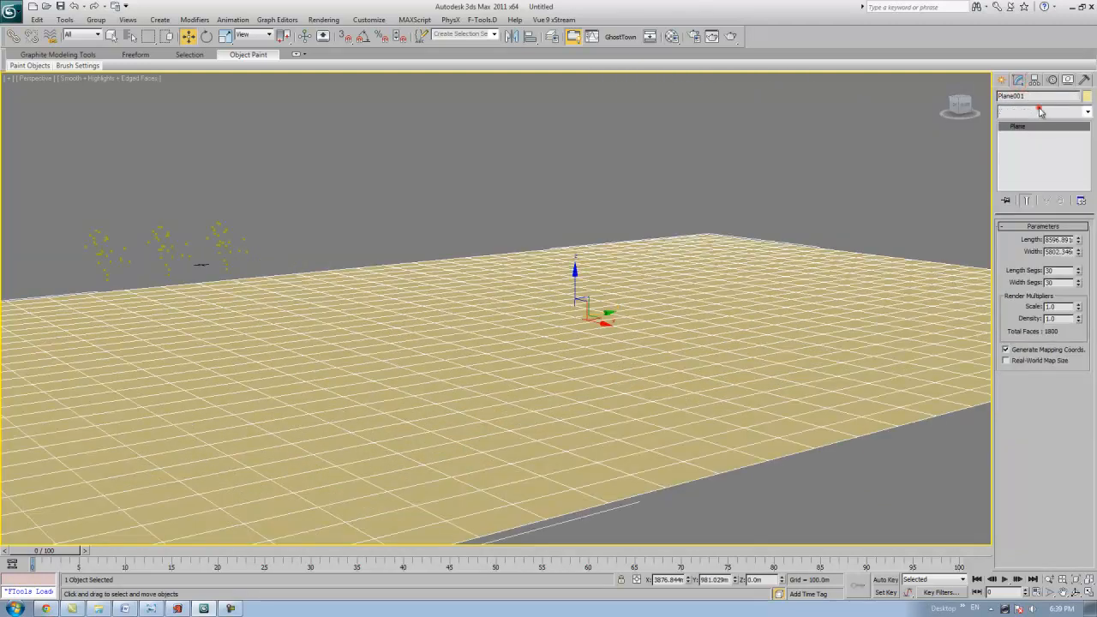
left_click(1041, 113)
scroll(1090, 289, "down", 7)
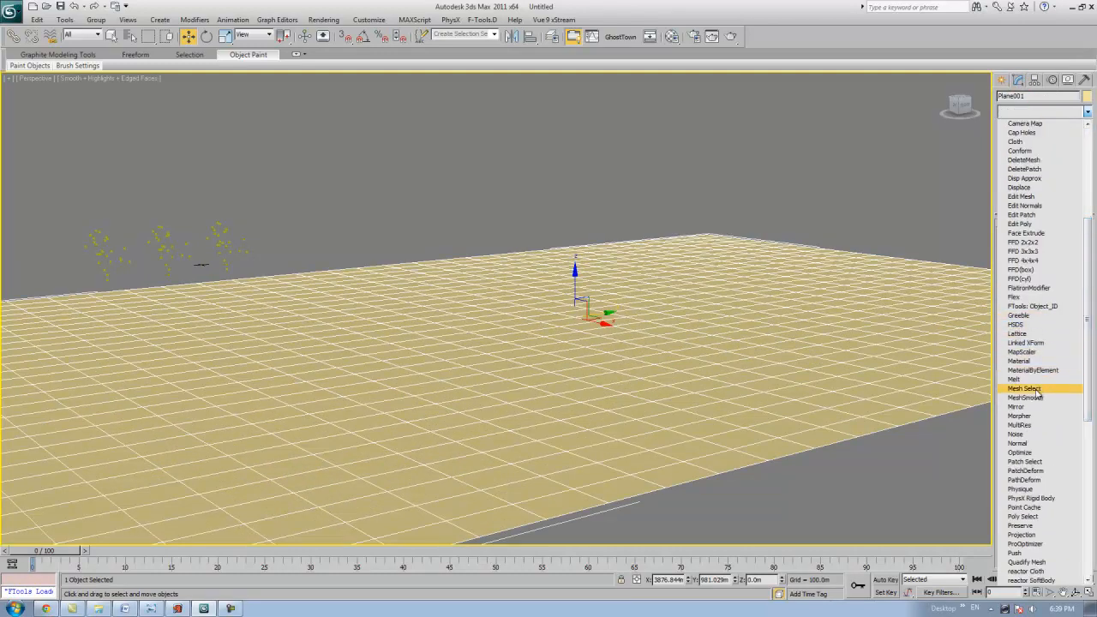
left_click(1033, 439)
scroll(678, 302, "up", 5)
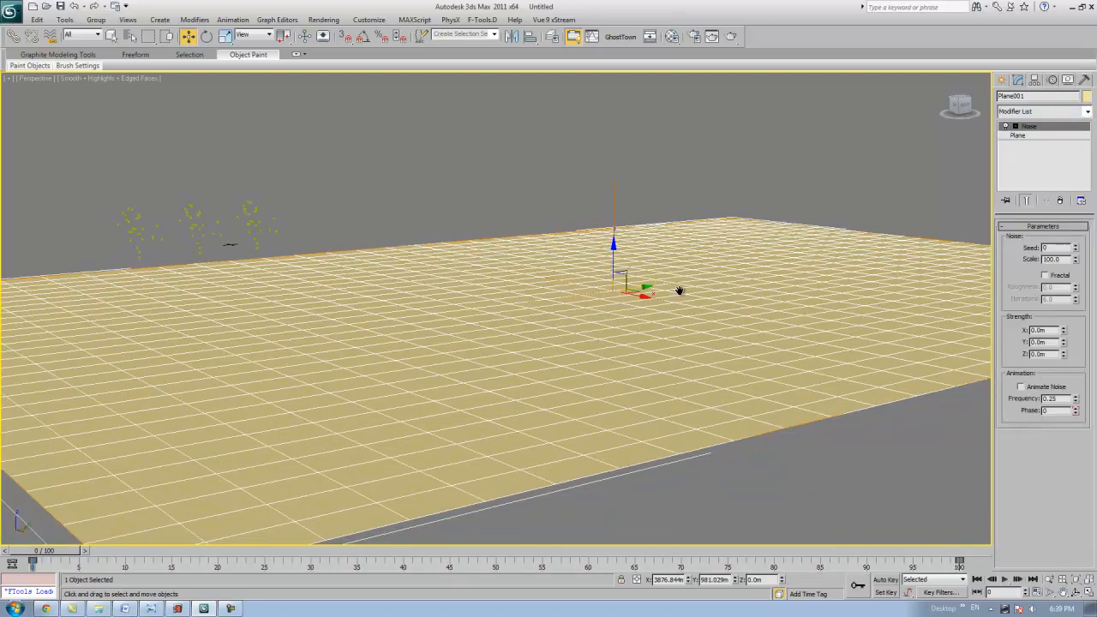
- Set the Noise modifier's Z strength to 100 m and its scale to 497 to make the ground gently uneven
key("z")
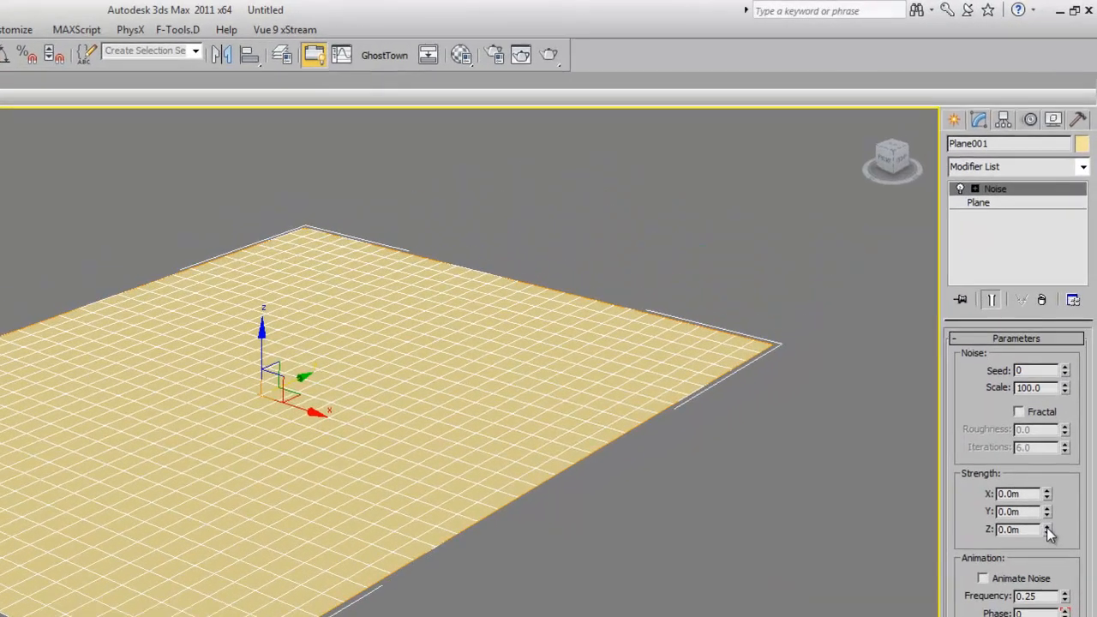
left_click(1047, 354)
type("100")
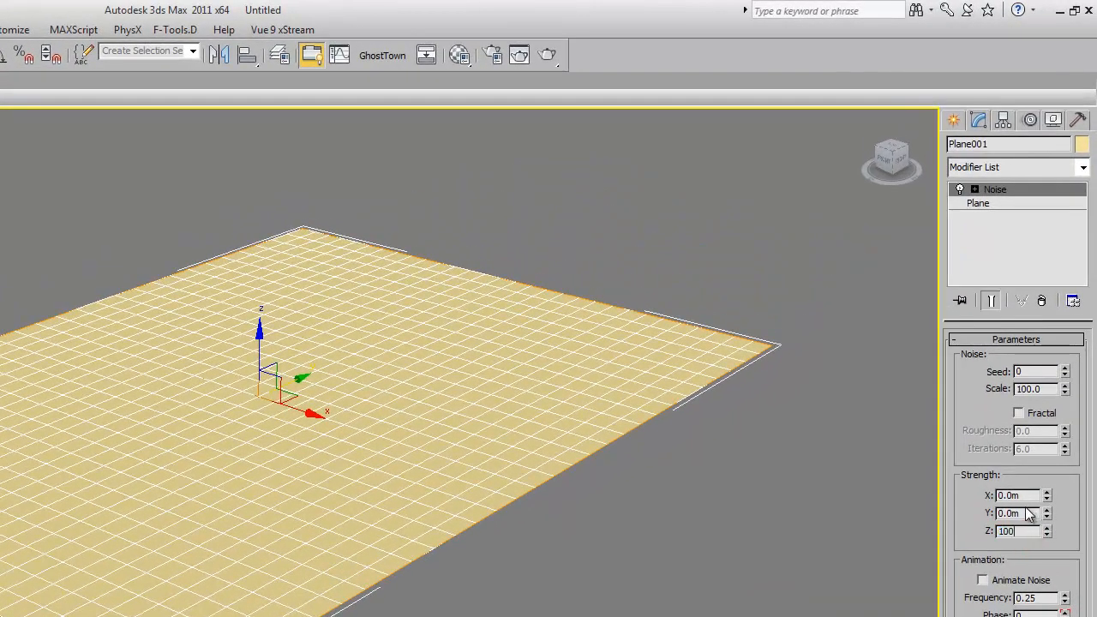
key("Return")
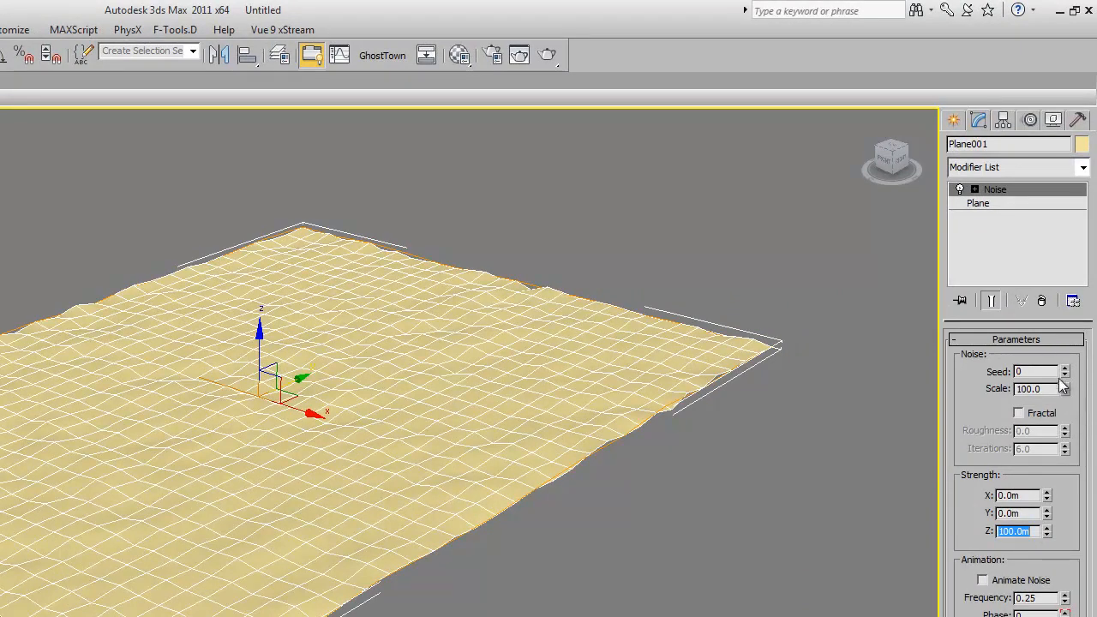
left_click_drag(1066, 388, 1057, 174)
left_click_drag(1062, 79, 1062, 62)
middle_click_drag(531, 421, 507, 408, "alt")
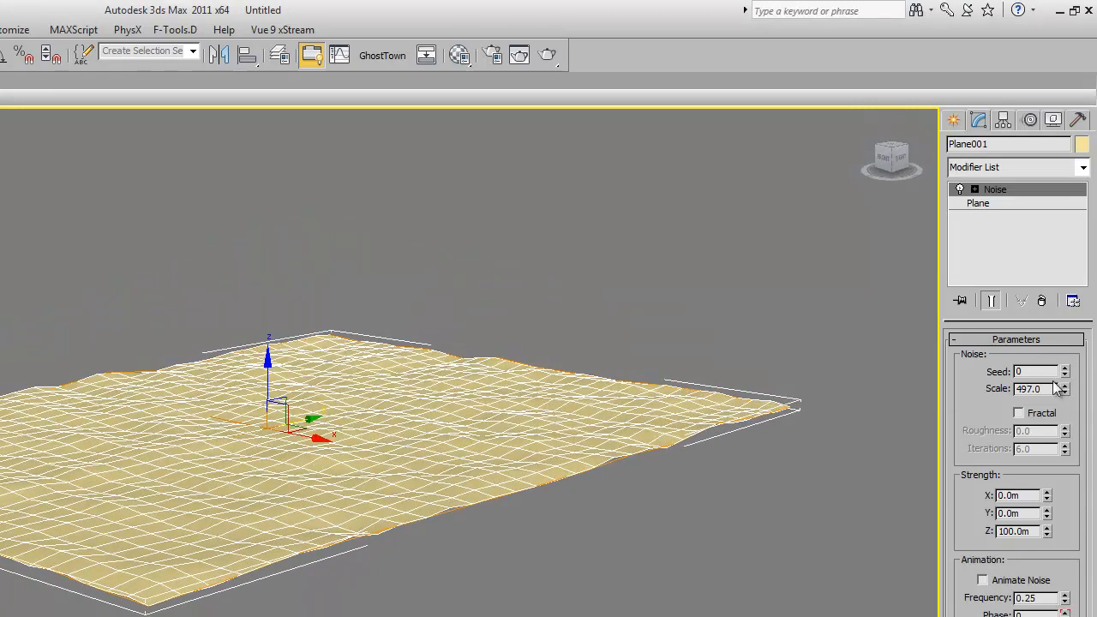
- Change the ground plane's object color to a teal green from the 3ds Max palette
left_click(1083, 144)
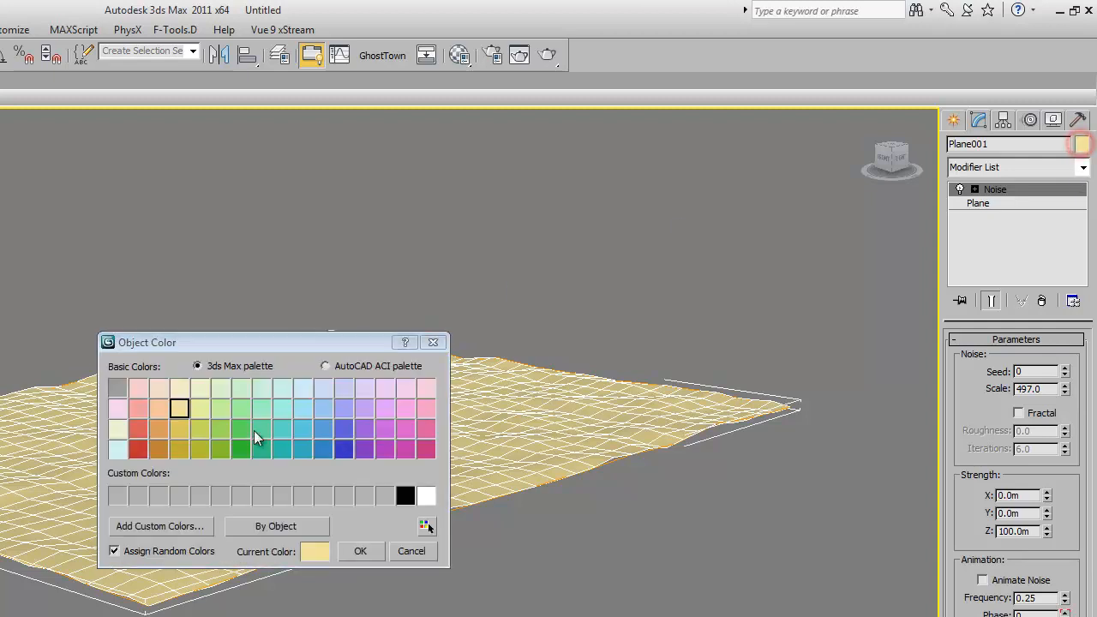
left_click(263, 439)
left_click(360, 551)
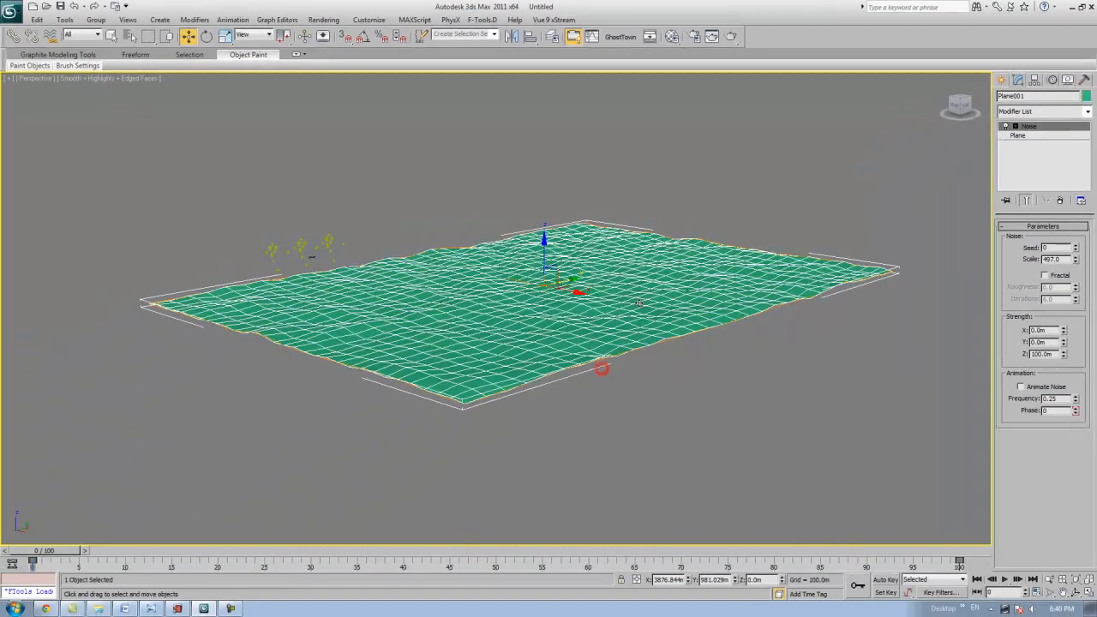
mouse_move(640, 303)
middle_mouse_down("alt")
mouse_move(653, 337)
mouse_move(522, 329)
mouse_move(583, 336)
mouse_move(633, 309)
middle_mouse_up("alt")
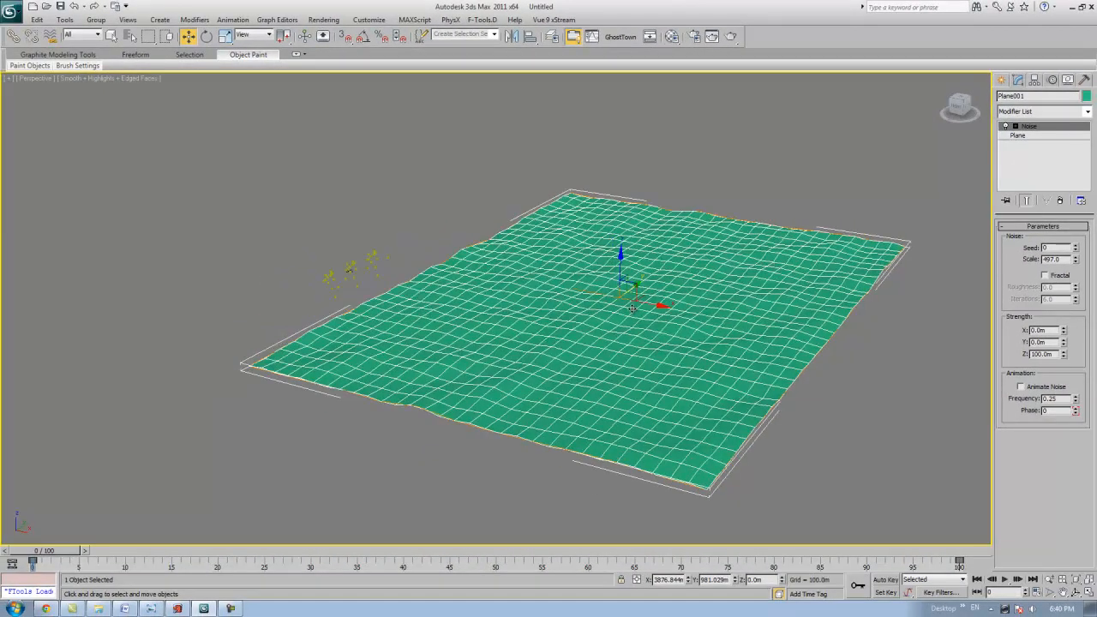
- Add the three tree proxies, mrProxy003, mrProxy002 and mrProxy001, to the Object Paint list of paint objects
left_click(12, 66)
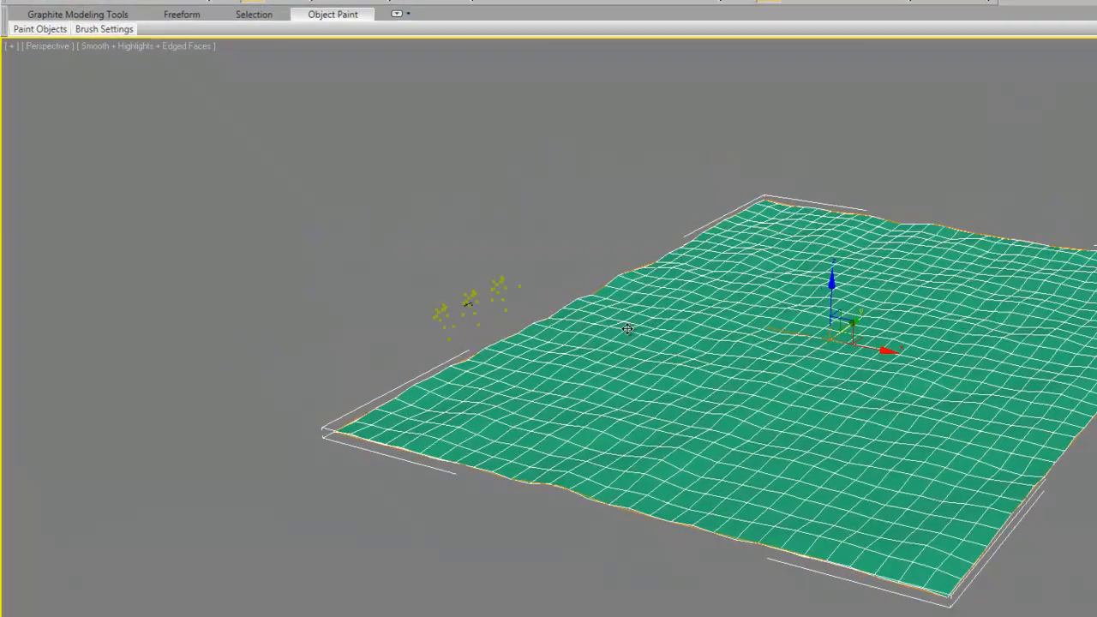
middle_click_drag(528, 288, 567, 266)
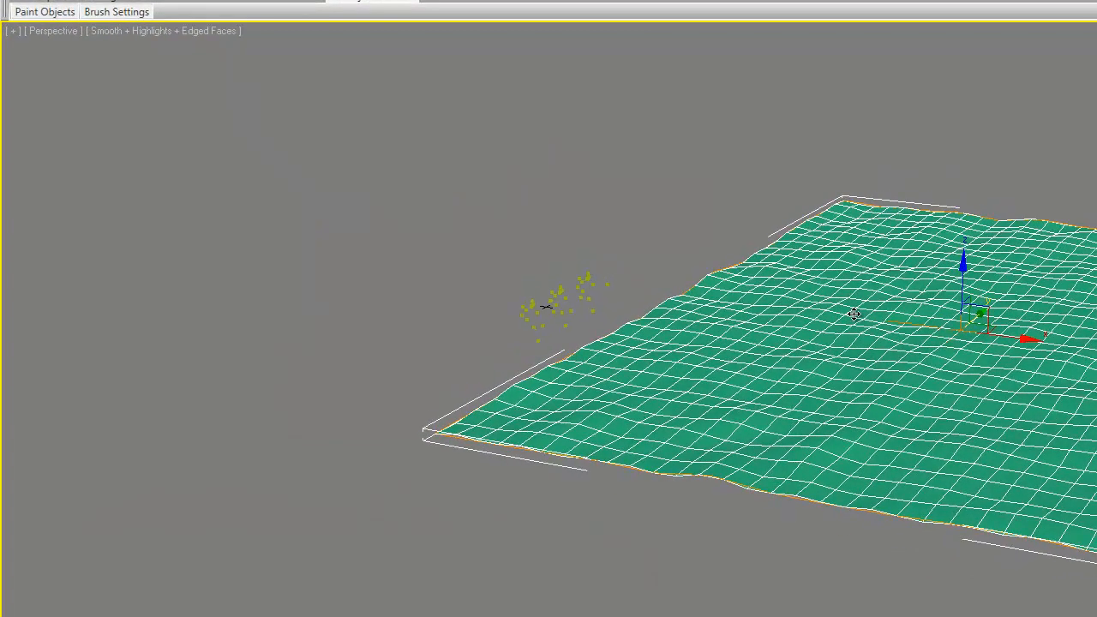
middle_click_drag(854, 314, 855, 303, "alt")
middle_click_drag(939, 295, 862, 359, "alt")
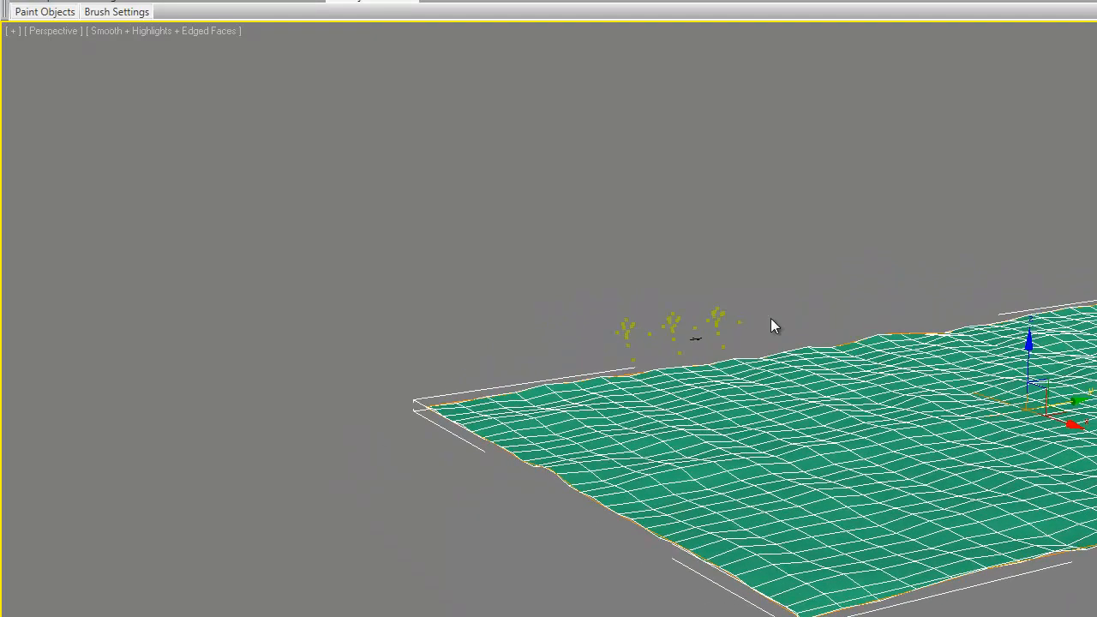
left_click(46, 12)
left_click(80, 14)
left_click(32, 13)
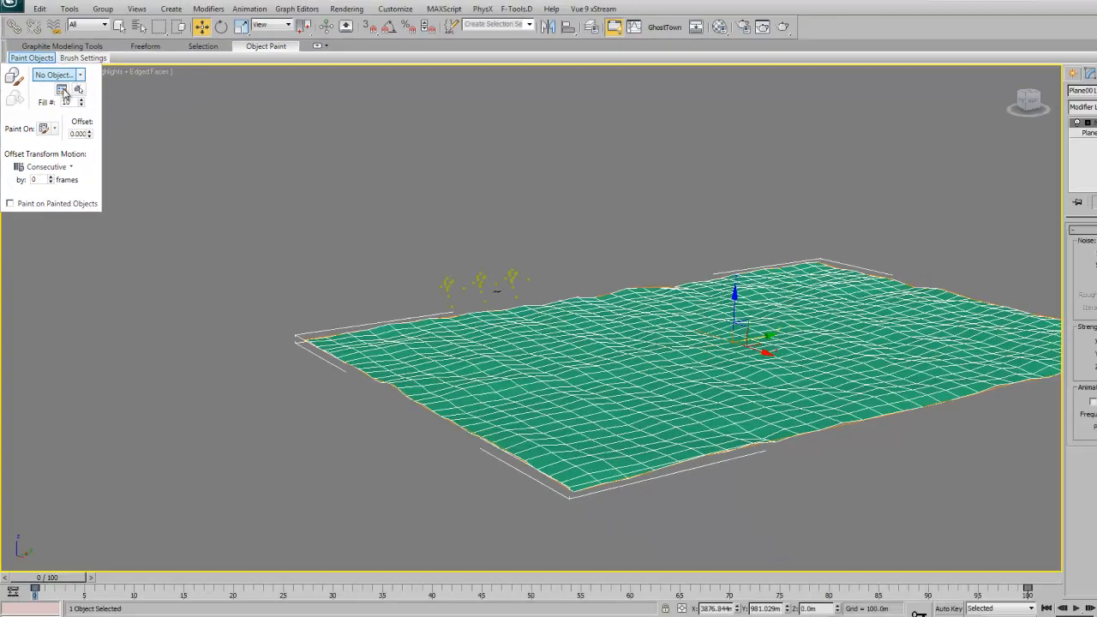
left_click(83, 61)
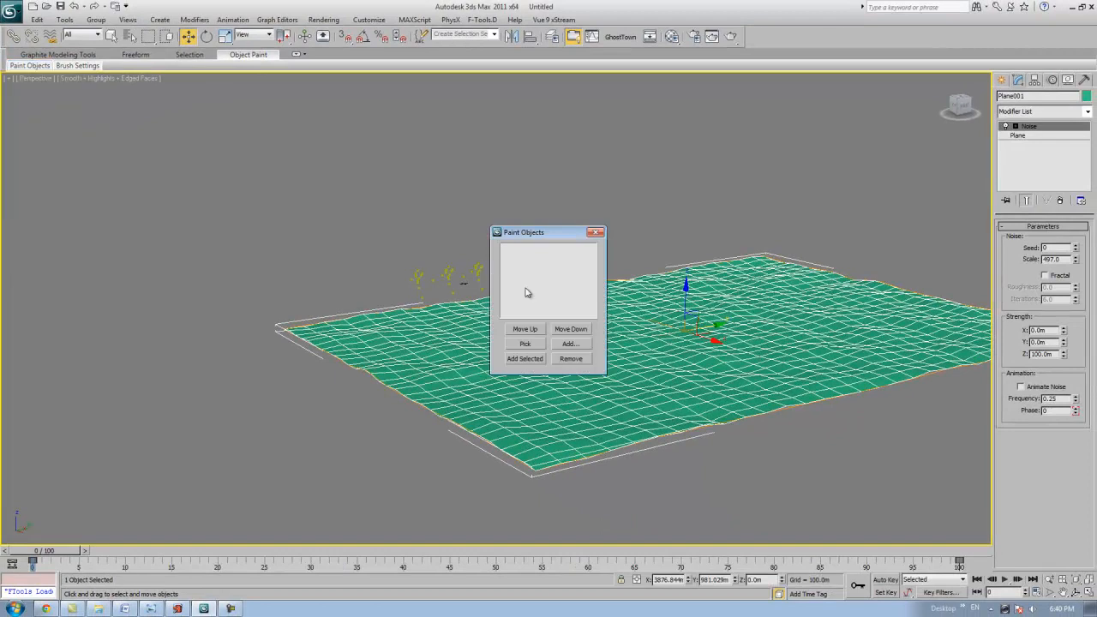
left_click(529, 343)
left_click(418, 277)
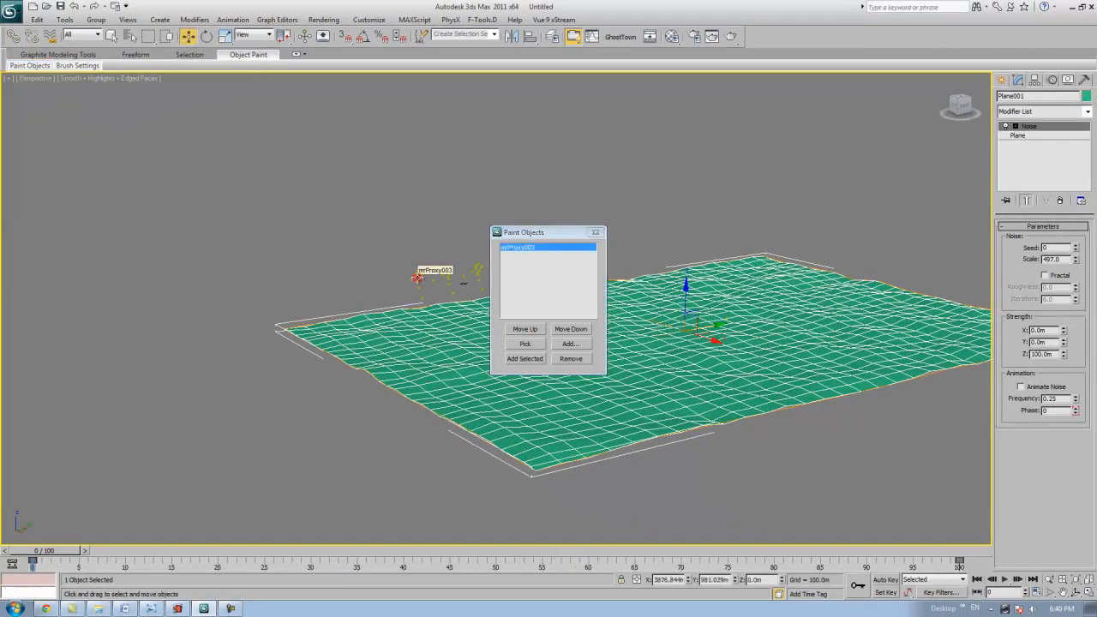
left_click(525, 346)
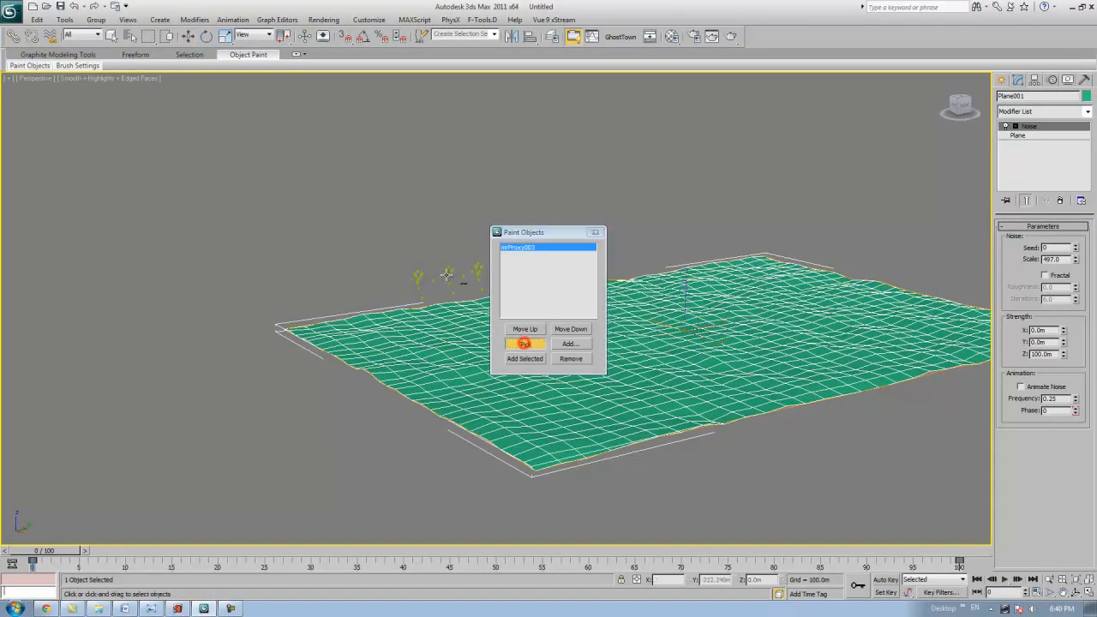
left_click(448, 273)
left_click(526, 344)
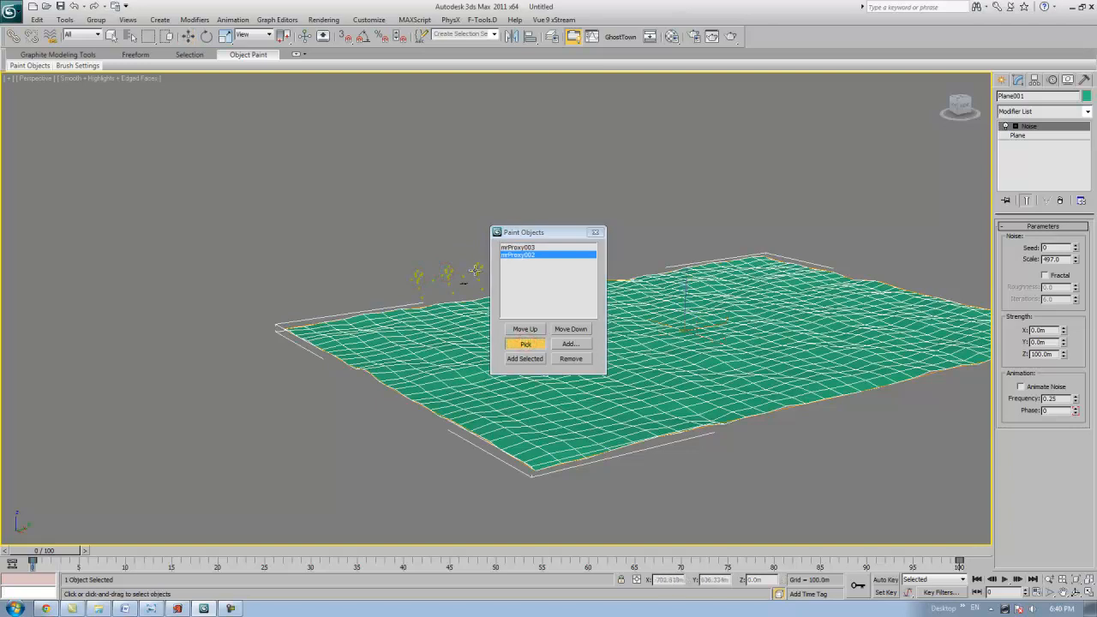
left_click(475, 271)
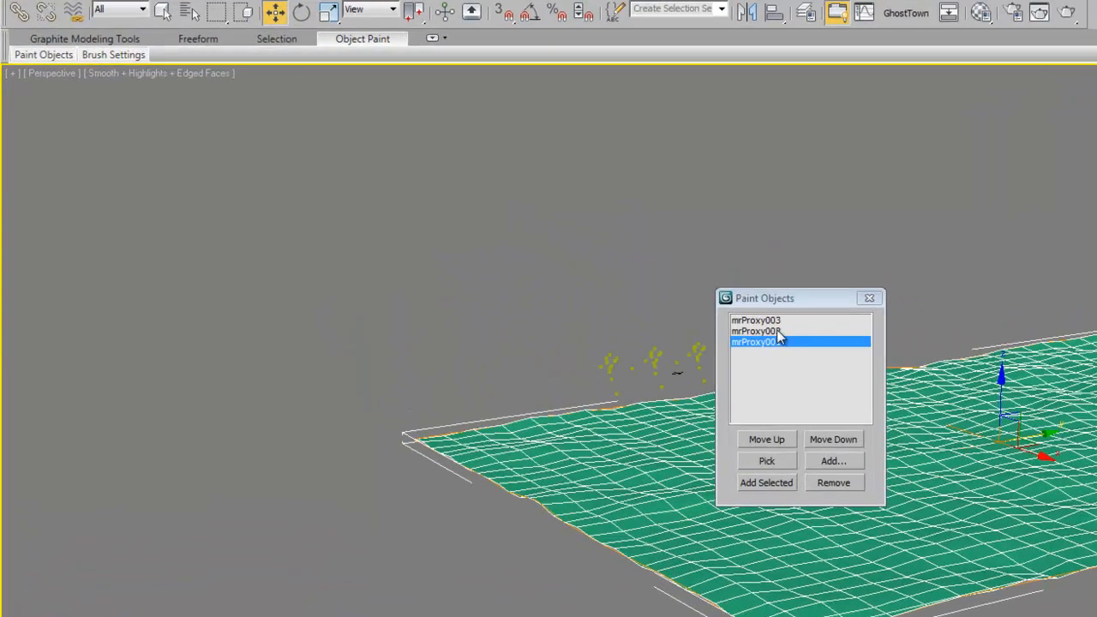
left_click(520, 247)
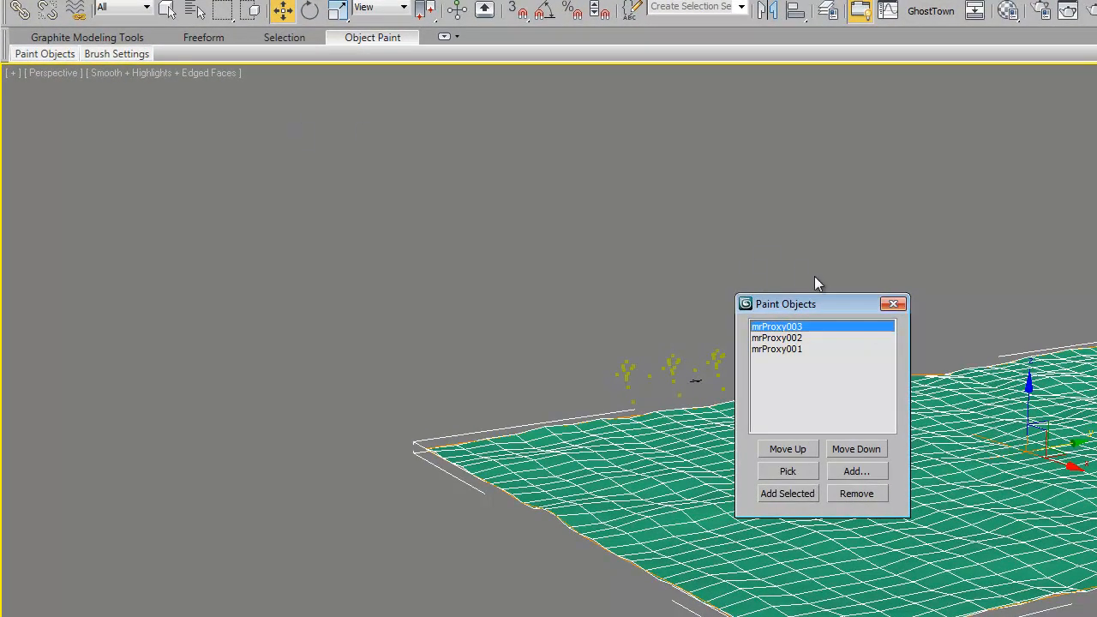
left_click(895, 305)
- Set Object Paint to use all listed proxies randomly
left_click(50, 55)
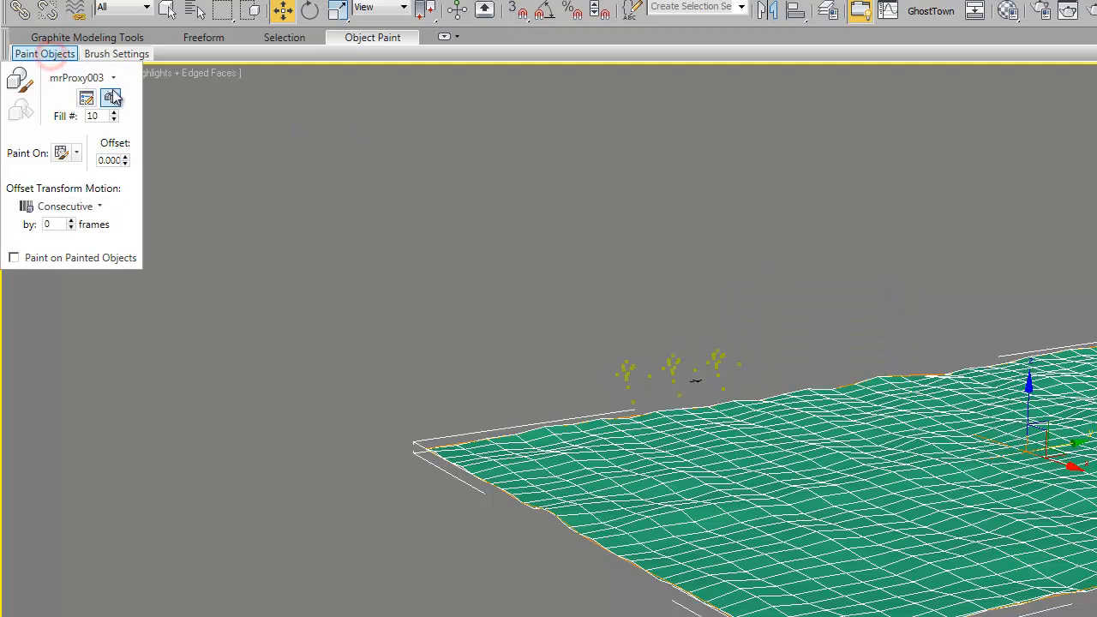
left_click(114, 80)
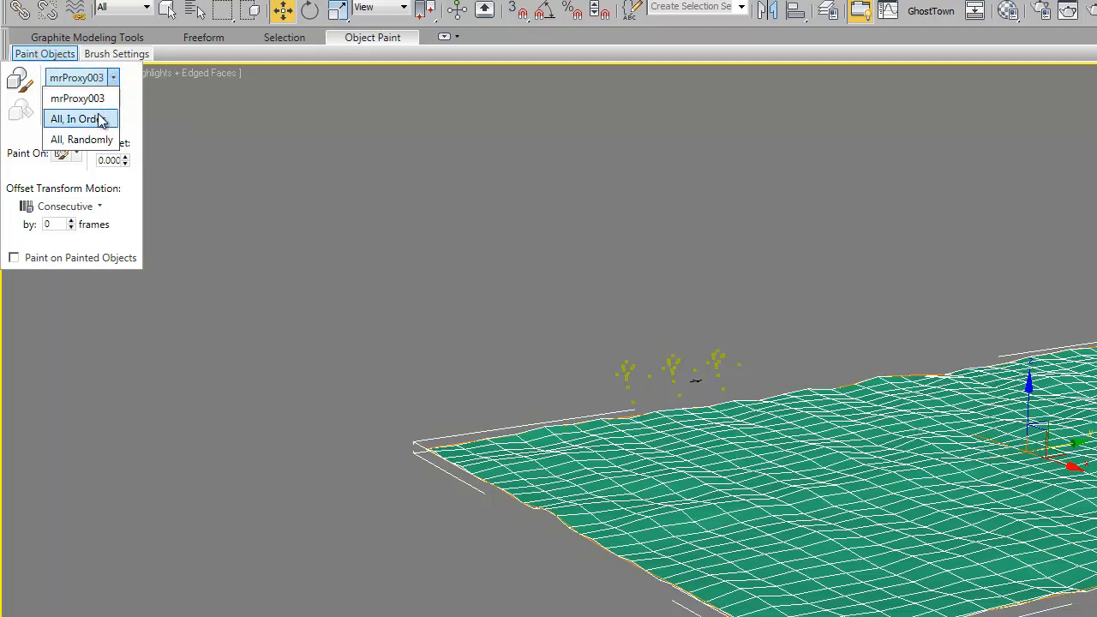
left_click(86, 140)
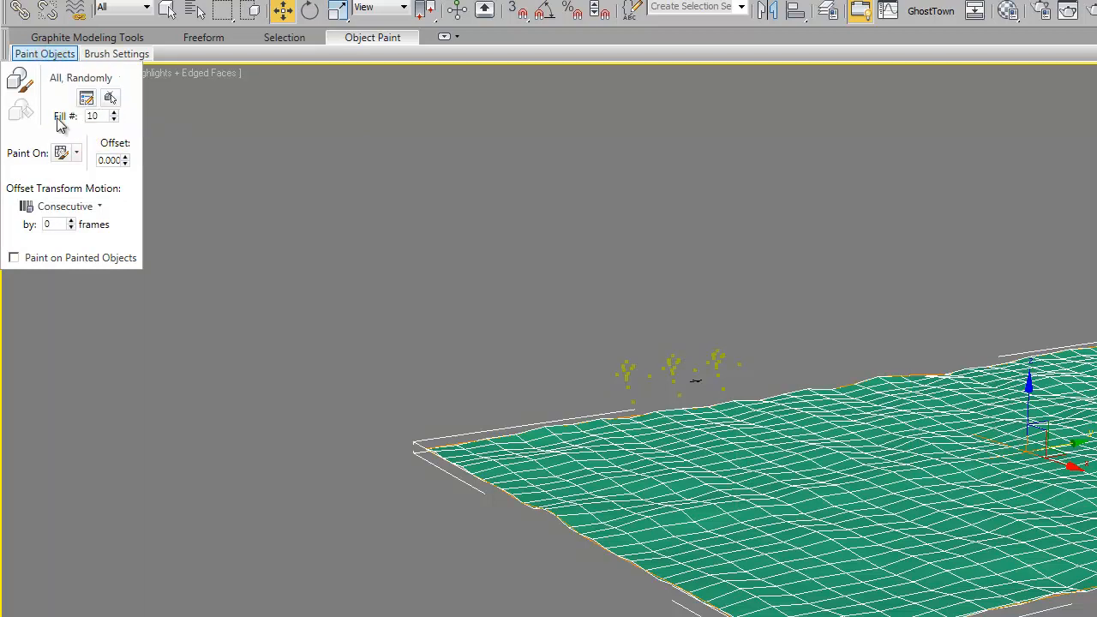
- Paint individual proxy trees at scattered spots across the whole green ground plane
left_click(26, 86)
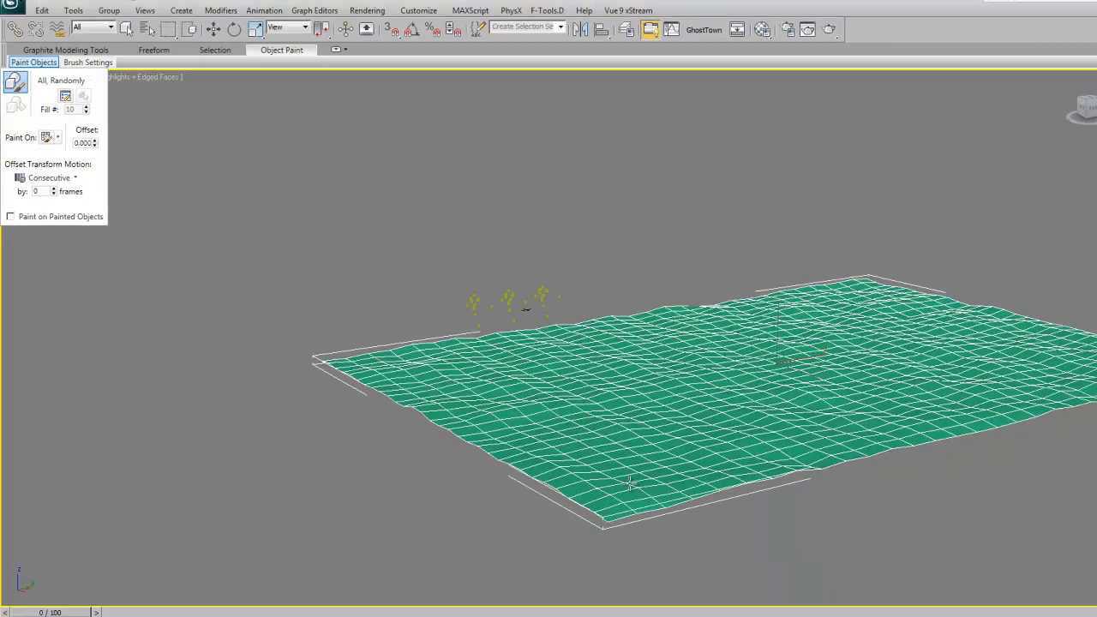
left_click(831, 609)
left_click(745, 549)
left_click(474, 332)
left_click(521, 315)
left_click(515, 427)
left_click(537, 451)
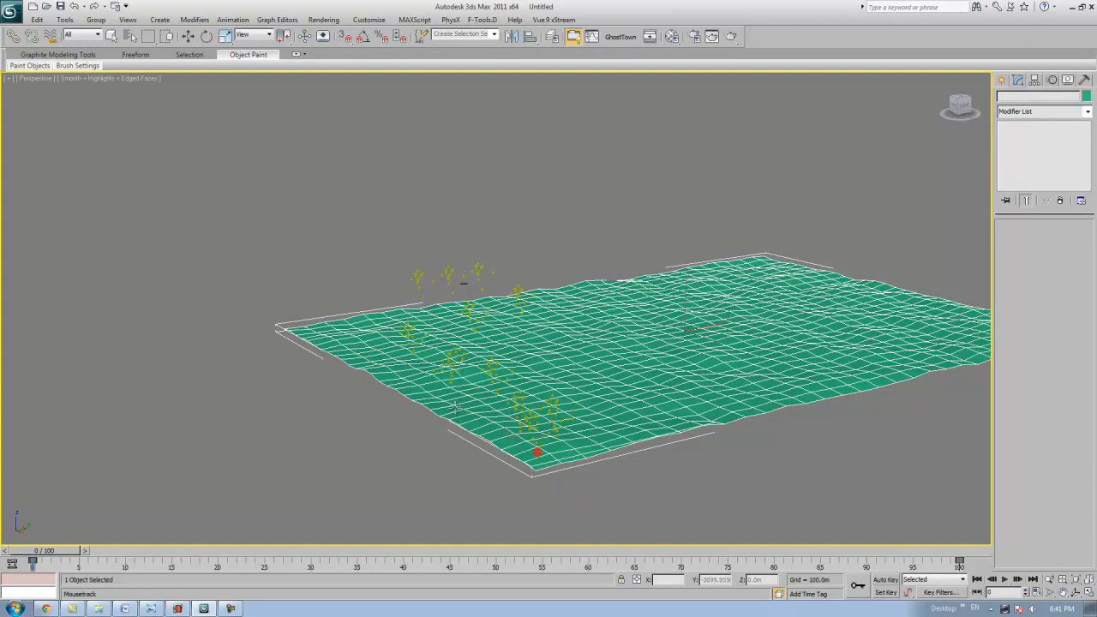
left_click(522, 341)
left_click(595, 372)
left_click(609, 421)
left_click(566, 394)
left_click(502, 351)
left_click(587, 328)
left_click(720, 286)
left_click(631, 305)
left_click(561, 304)
left_click(669, 364)
left_click(654, 396)
left_click(731, 385)
left_click(805, 346)
left_click(901, 318)
left_click(889, 342)
left_click(841, 377)
left_click(783, 391)
left_click(683, 415)
left_click(639, 428)
left_click(579, 438)
left_click(448, 407)
left_click(751, 346)
left_click(730, 312)
left_click(782, 266)
left_click(844, 294)
left_click(857, 314)
left_click(931, 335)
left_click(899, 363)
left_click(980, 335)
left_click(957, 312)
left_click(810, 287)
left_click(754, 283)
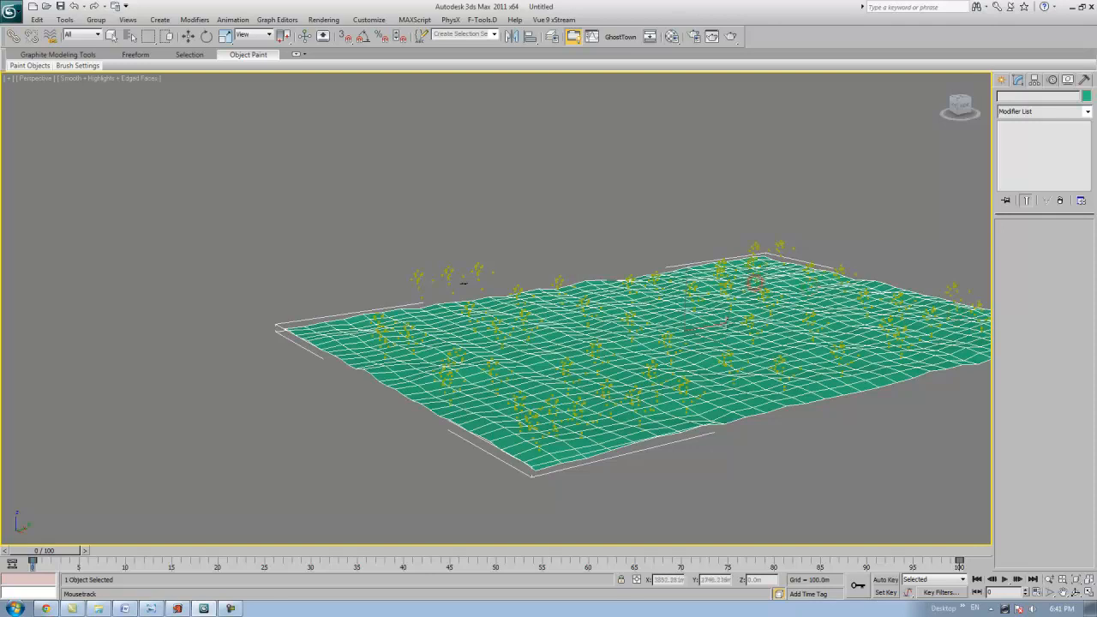
middle_click_drag(694, 297, 637, 291)
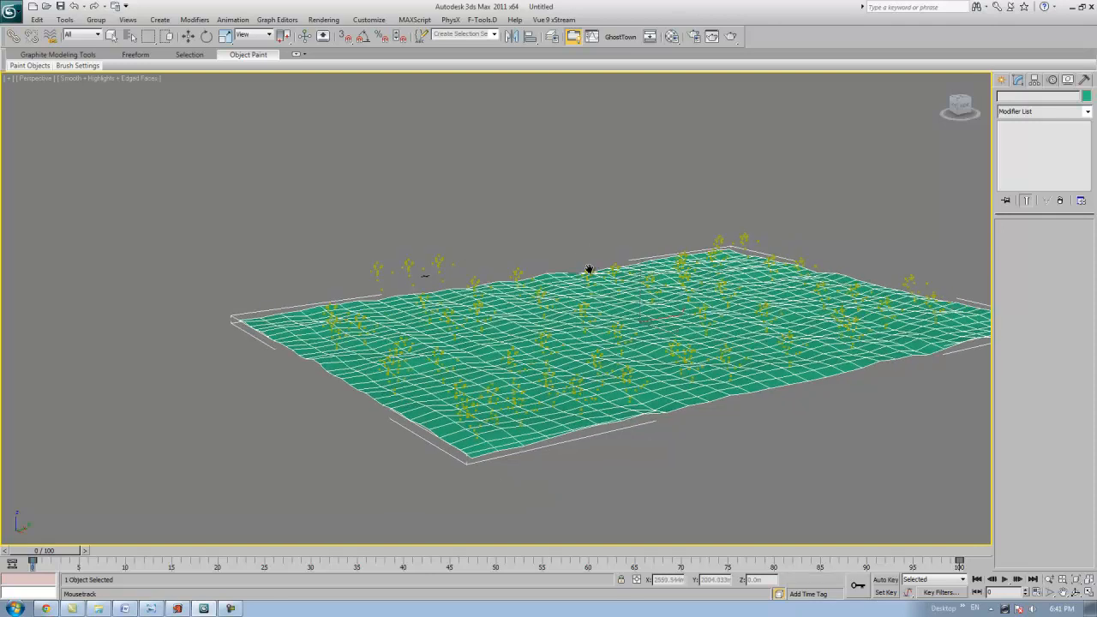
- Give the painted trees a random uniform scale between 156 and 235 percent
mouse_move(93, 72)
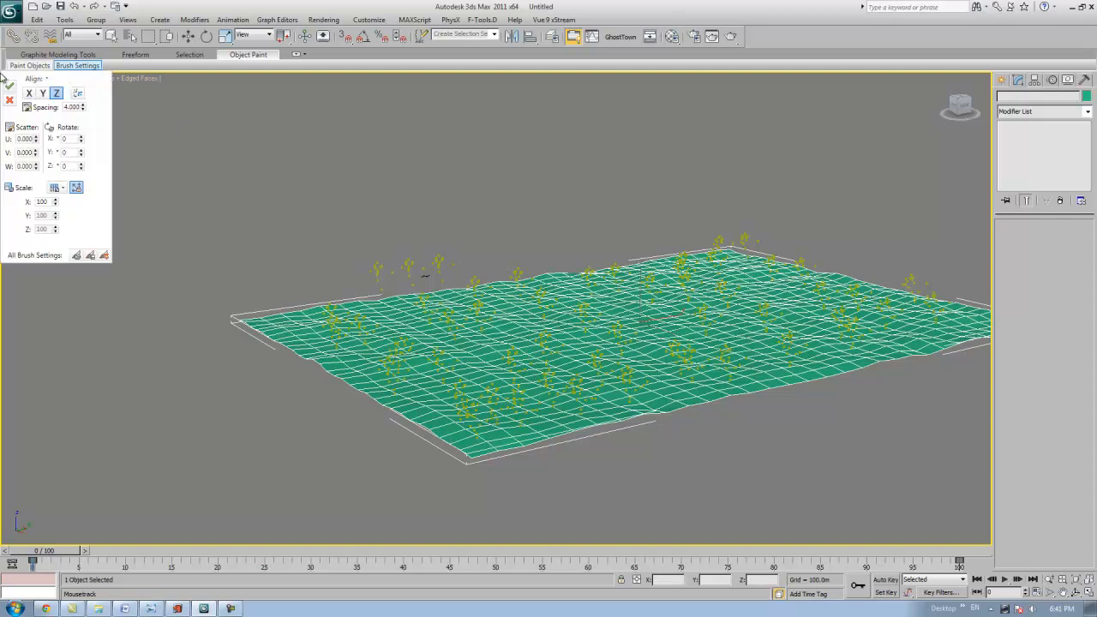
left_click(58, 187)
left_click(50, 215)
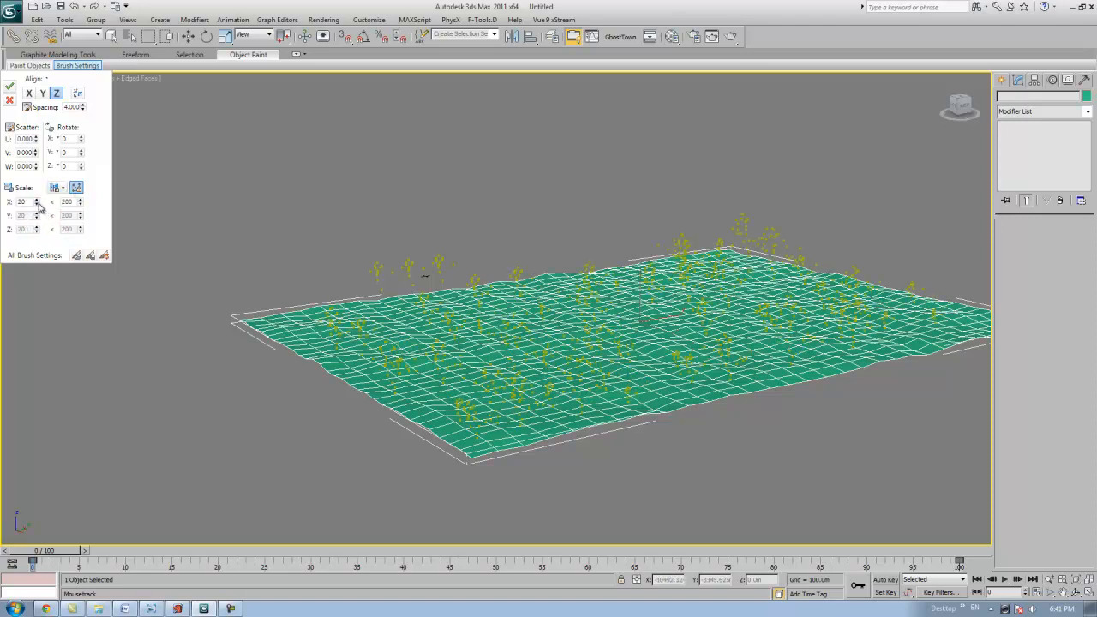
mouse_move(37, 204)
left_mouse_down()
mouse_move(60, 85)
mouse_move(94, 613)
mouse_move(109, 594)
left_mouse_up()
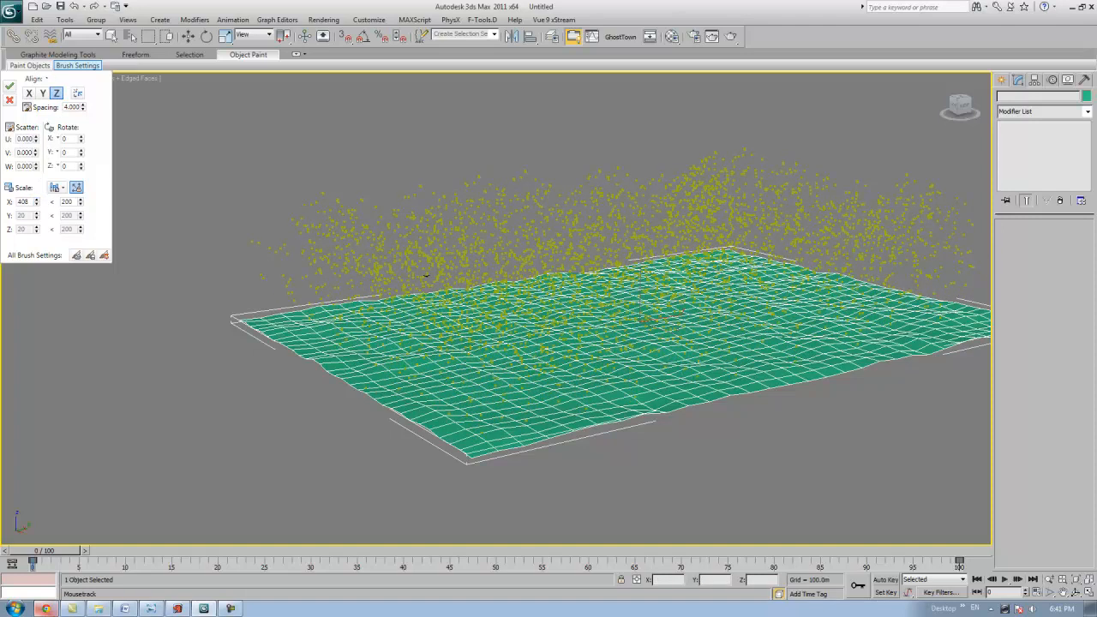
left_click_drag(37, 206, 63, 343)
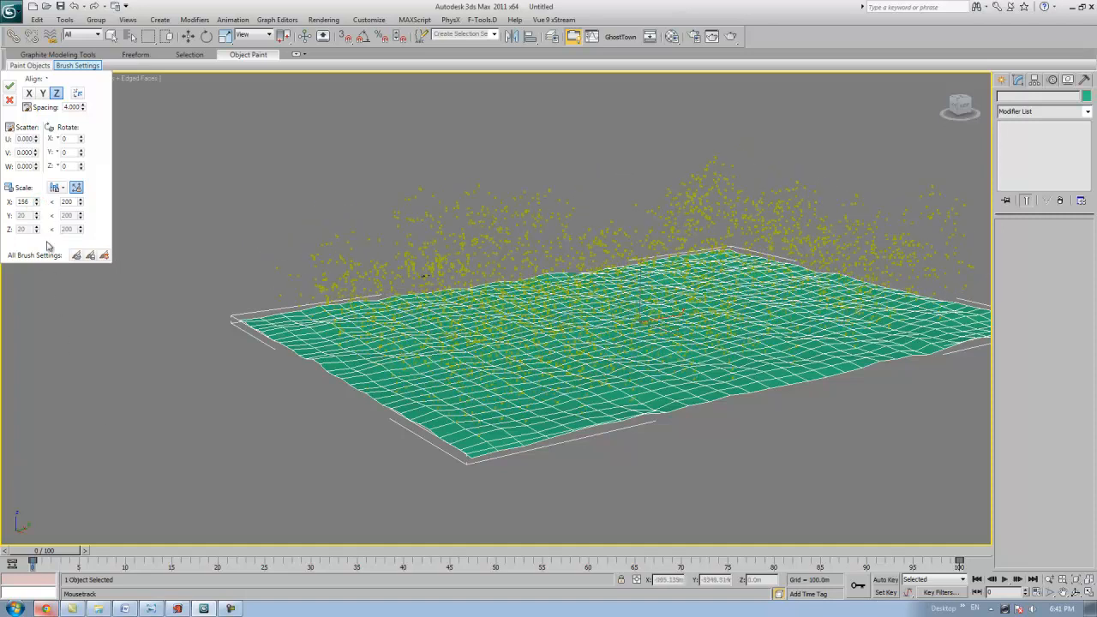
left_click_drag(79, 205, 85, 197)
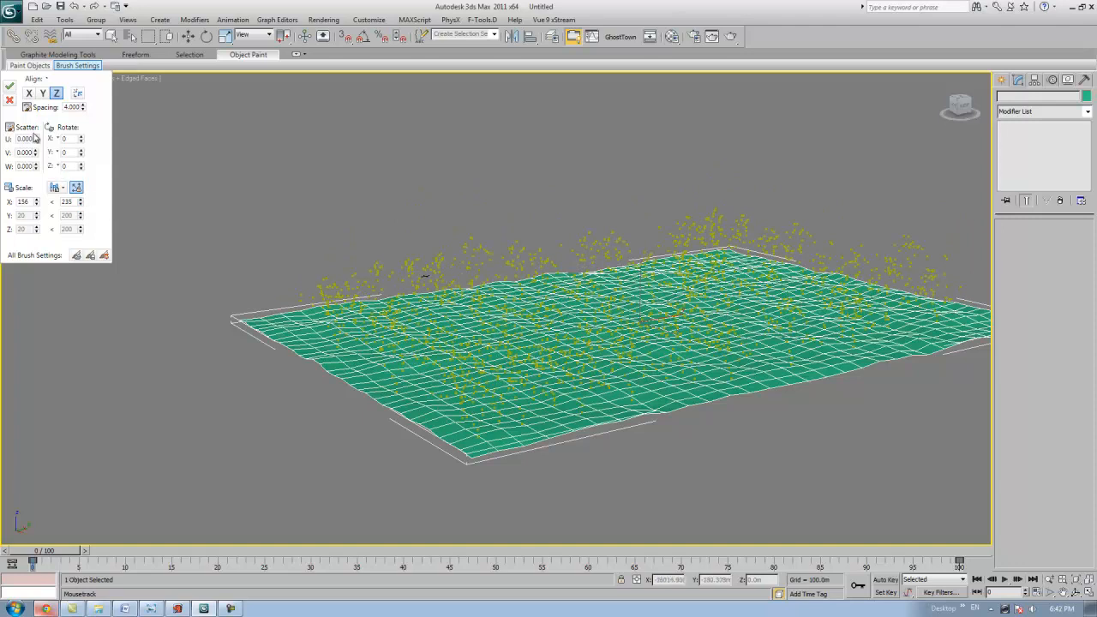
- Scatter the painted trees along the U direction by about 230.8
mouse_move(35, 139)
left_mouse_down()
mouse_move(41, 73)
mouse_move(82, 527)
left_mouse_up()
left_click_drag(196, 260, 266, 59)
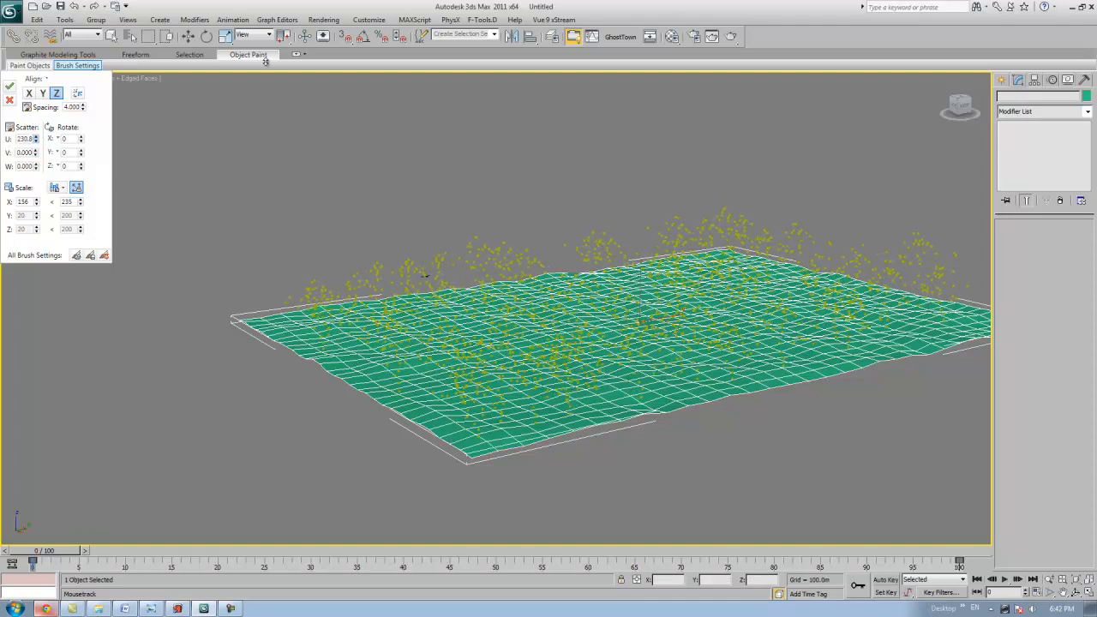
left_click(41, 67)
left_click(78, 66)
- Frame the painted forest more closely and render the Perspective view
middle_click_drag(641, 262, 557, 232)
scroll(572, 288, "up", 3)
left_click(732, 36)
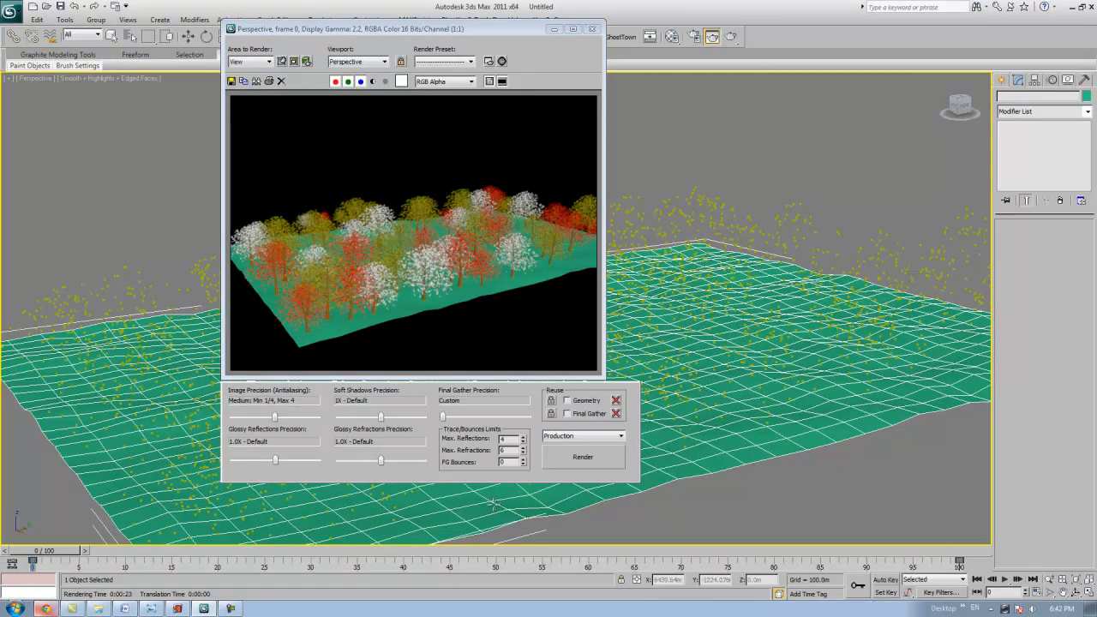
left_click(228, 609)
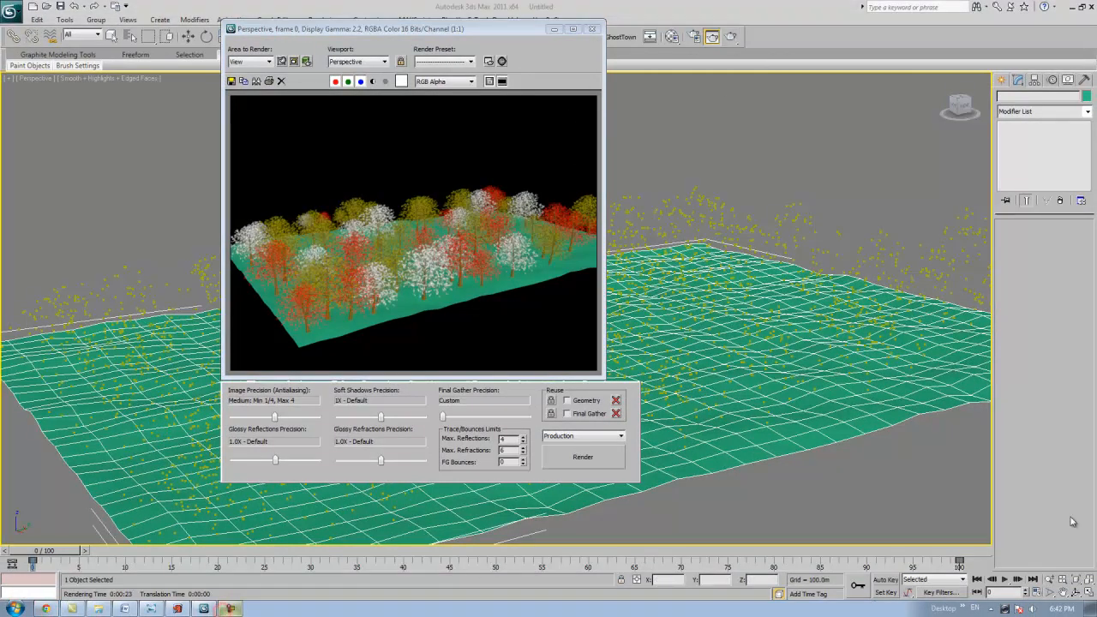